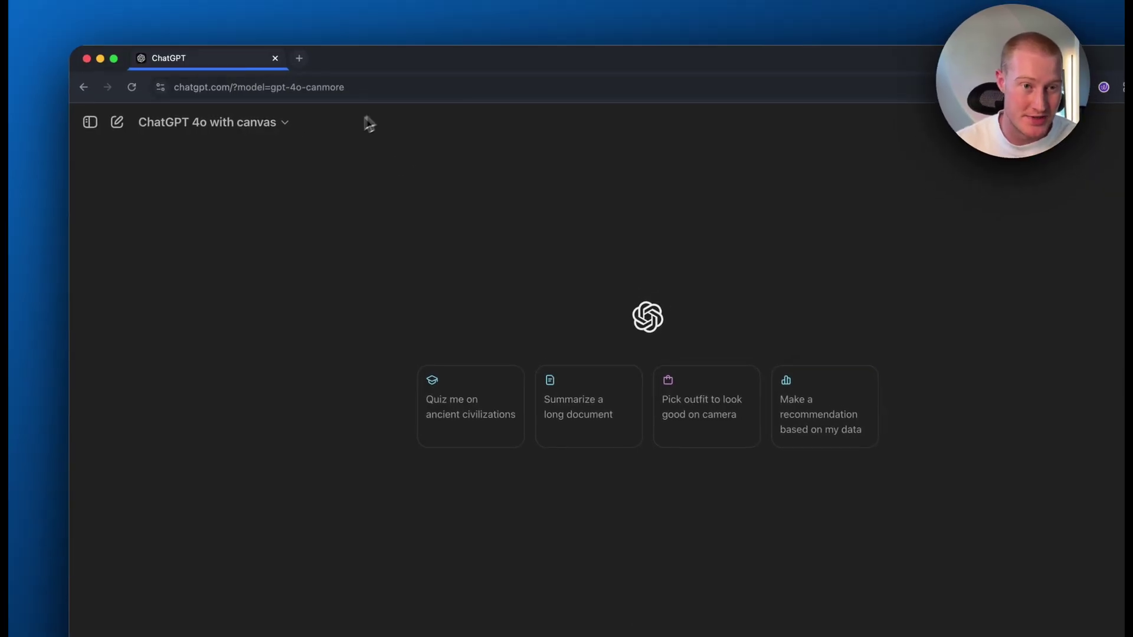
Keep GPT-4o with canvas as the model and scroll through the drafted Openai News Script.
{"action": "left_click", "coordinate": [265, 129]}
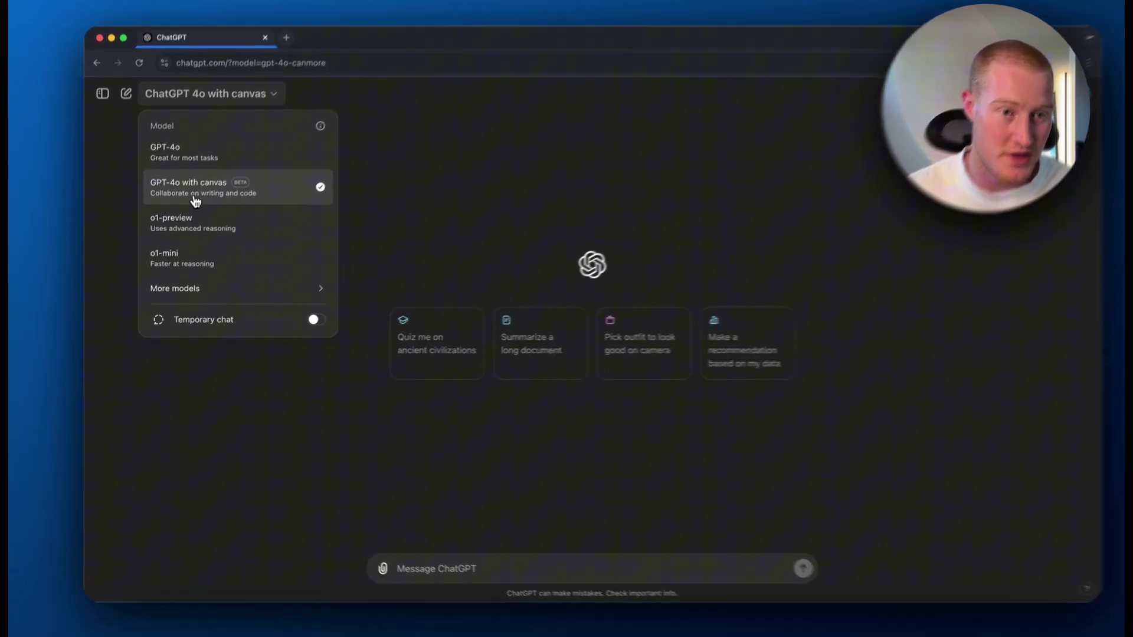
{"action": "left_click", "coordinate": [190, 207]}
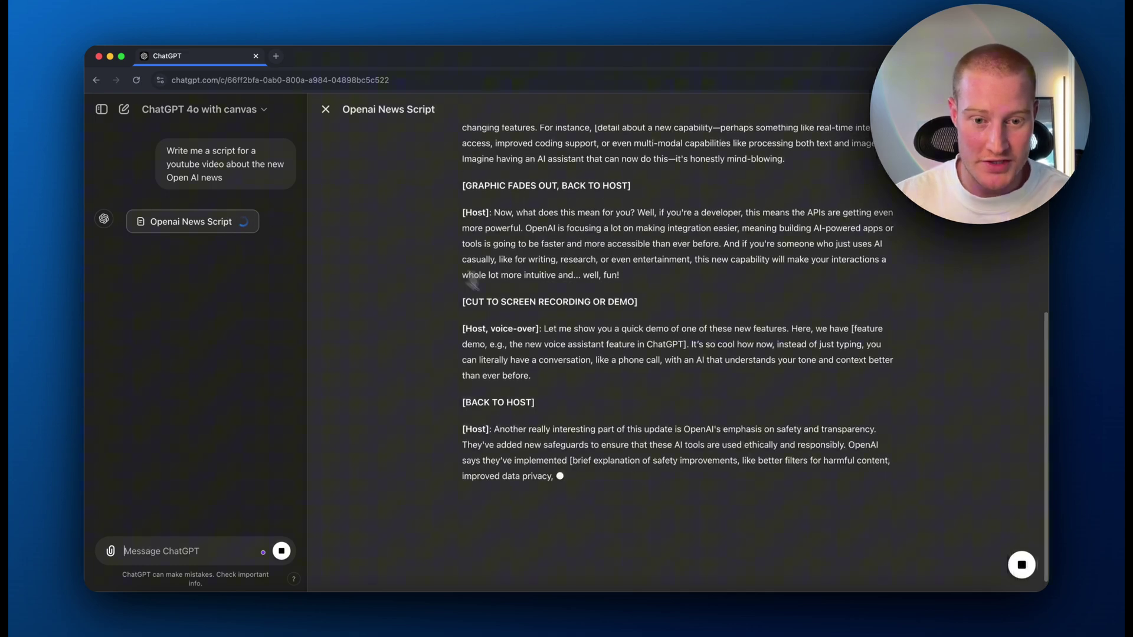
{"action": "scroll", "coordinate": [601, 336], "scroll_direction": "up", "scroll_amount": 5}
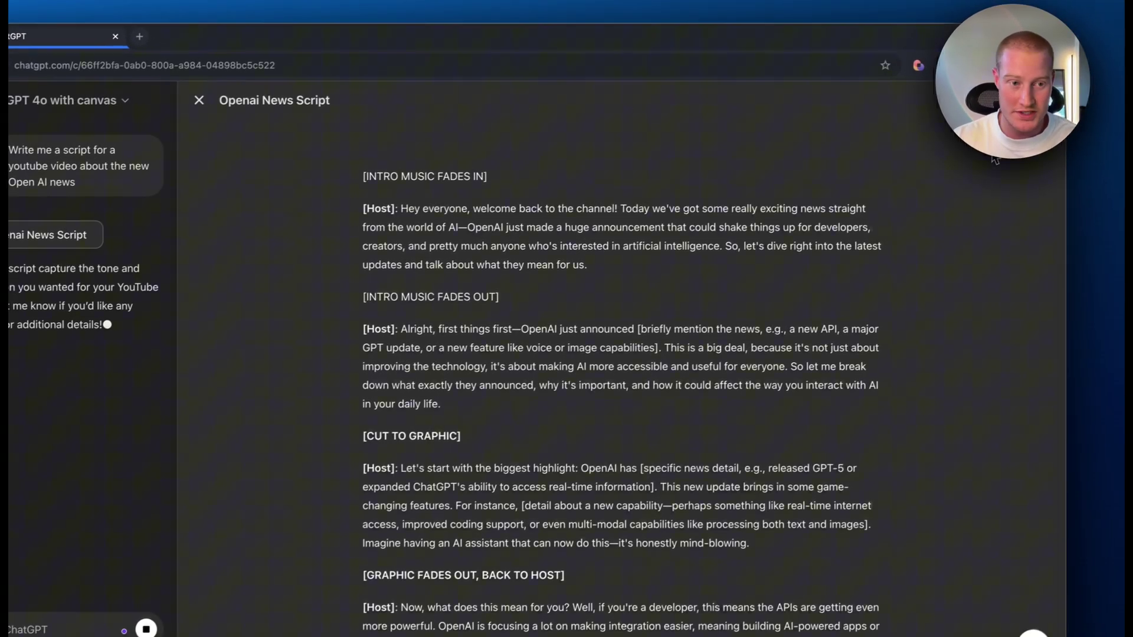
{"action": "scroll", "coordinate": [570, 221], "scroll_direction": "down", "scroll_amount": 5}
{"action": "scroll", "coordinate": [708, 354], "scroll_direction": "up", "scroll_amount": 5}
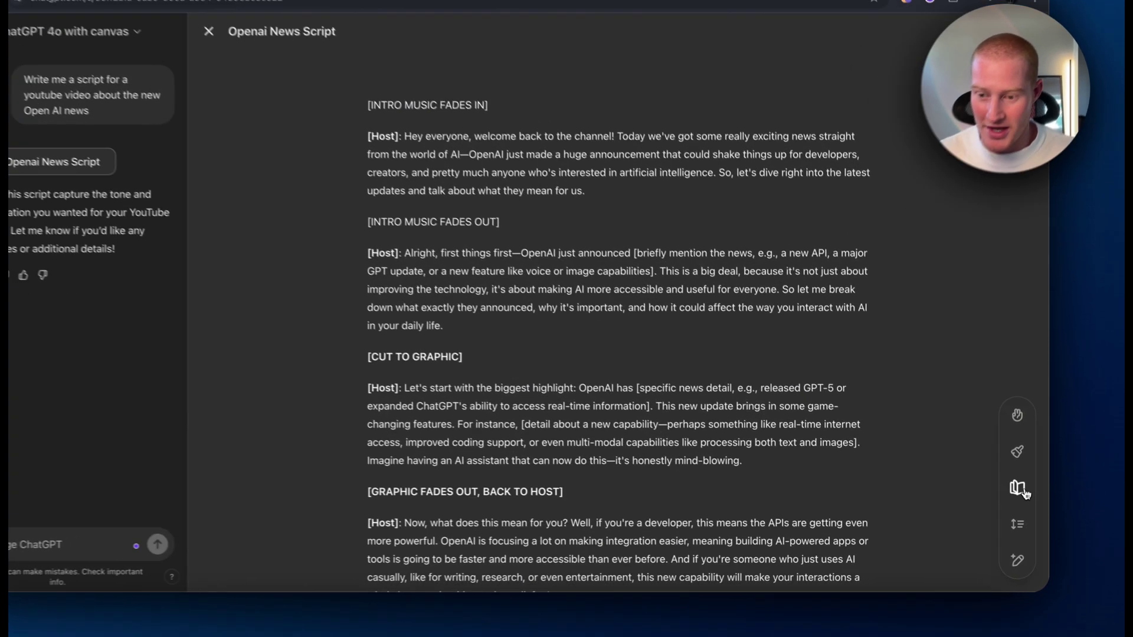
Rewrite the news script at Middle School reading level and review ChatGPT's reply.
{"action": "left_click", "coordinate": [1022, 534]}
{"action": "left_click", "coordinate": [1022, 543]}
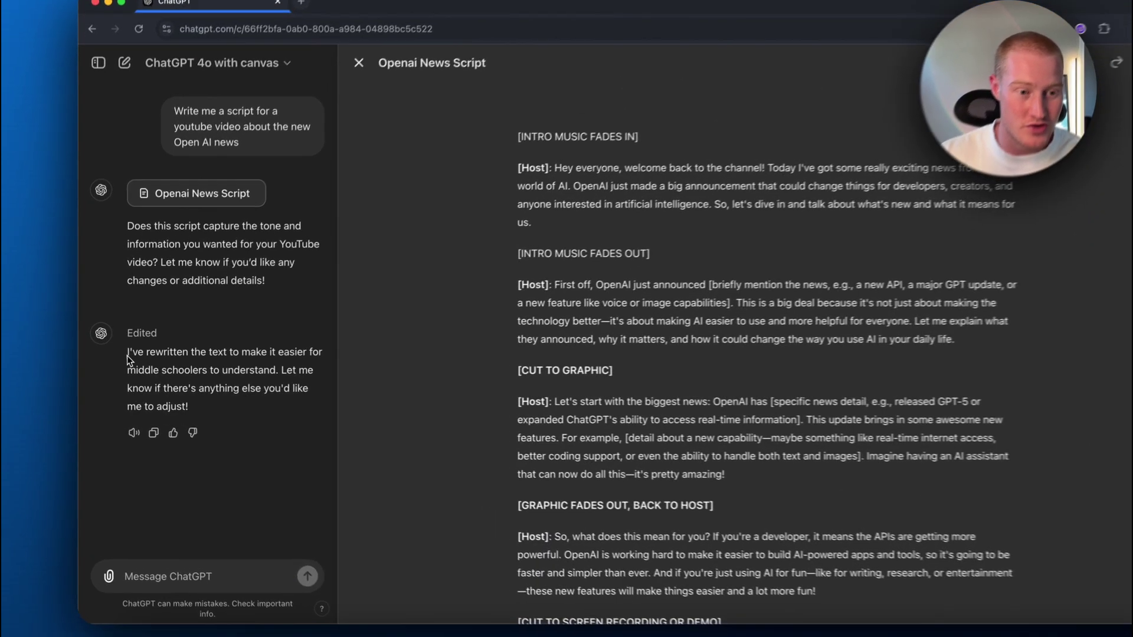
{"action": "left_click_drag", "start_coordinate": [122, 358], "coordinate": [176, 406]}
{"action": "left_click", "coordinate": [250, 396]}
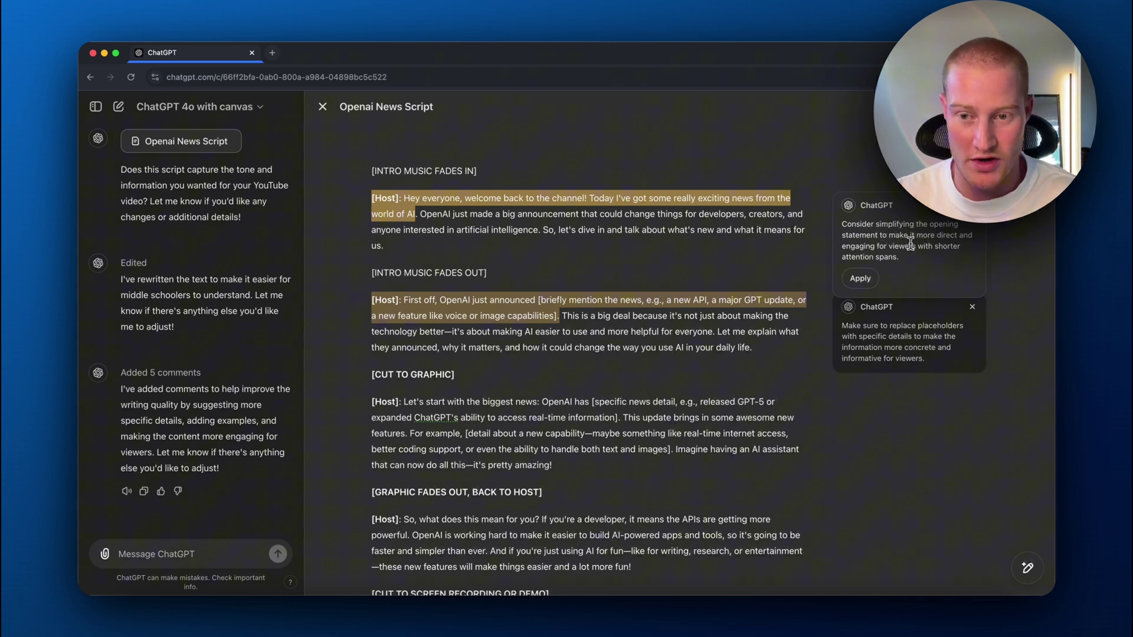
Apply the simplify-the-opening suggestion, then dismiss the comment about replacing placeholders.
{"action": "scroll", "coordinate": [448, 219], "scroll_direction": "down", "scroll_amount": 1}
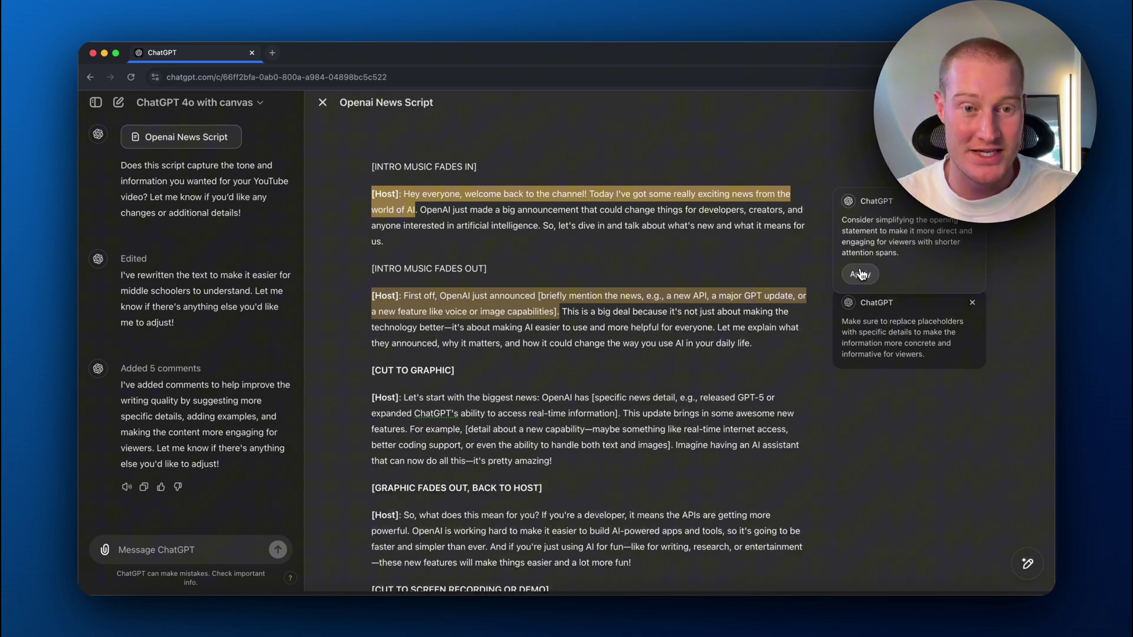
{"action": "left_click", "coordinate": [860, 274]}
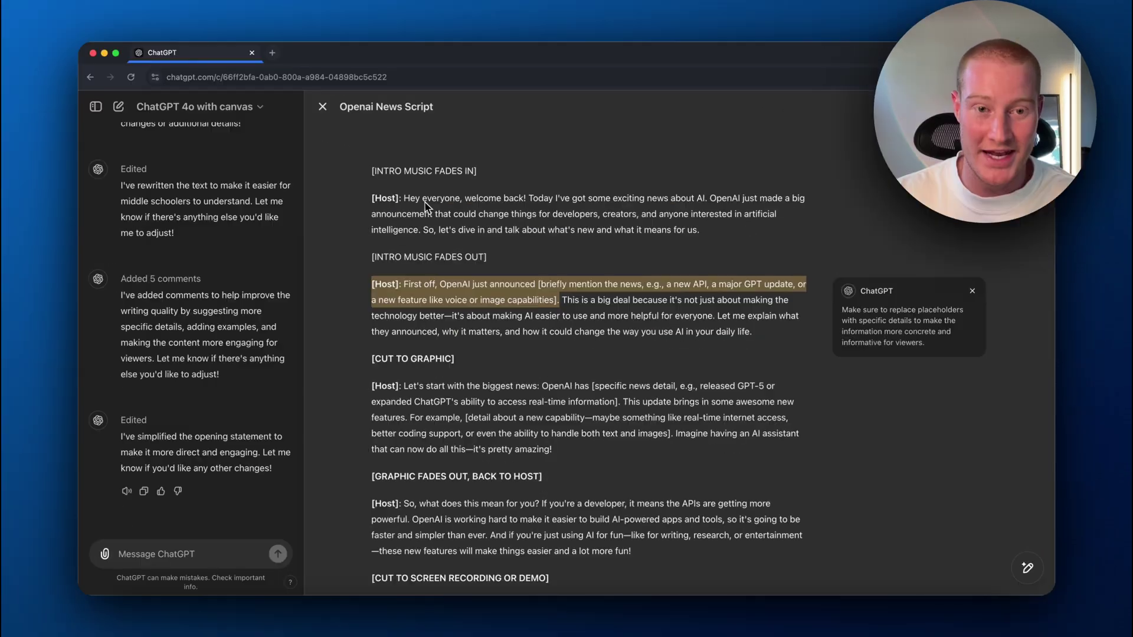
{"action": "left_click_drag", "start_coordinate": [273, 194], "coordinate": [701, 235]}
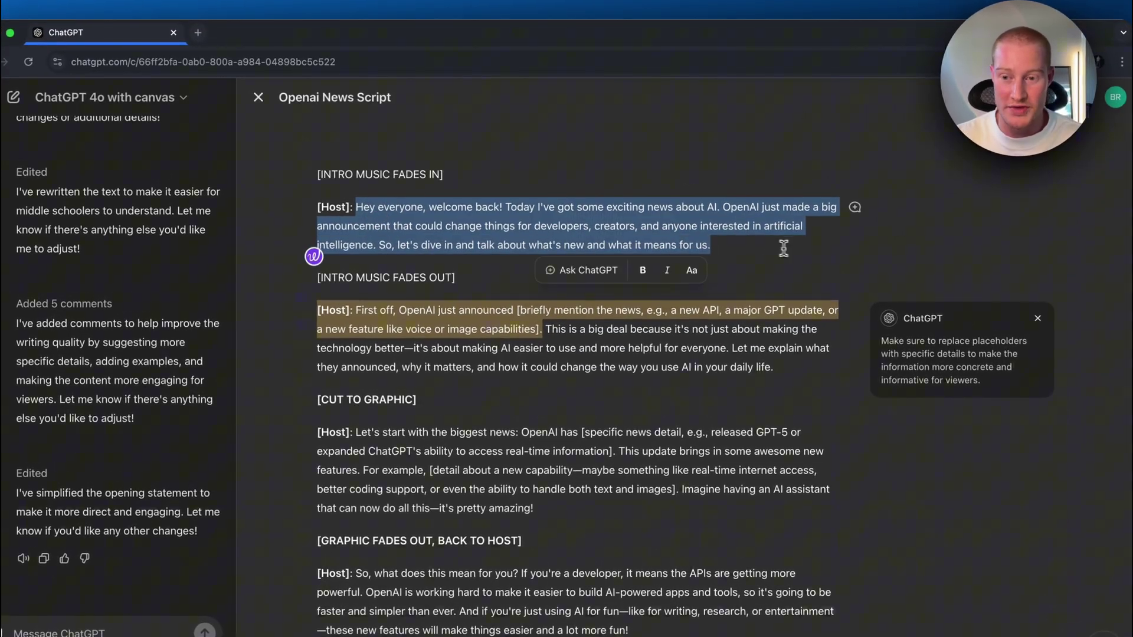
{"action": "left_click", "coordinate": [784, 248]}
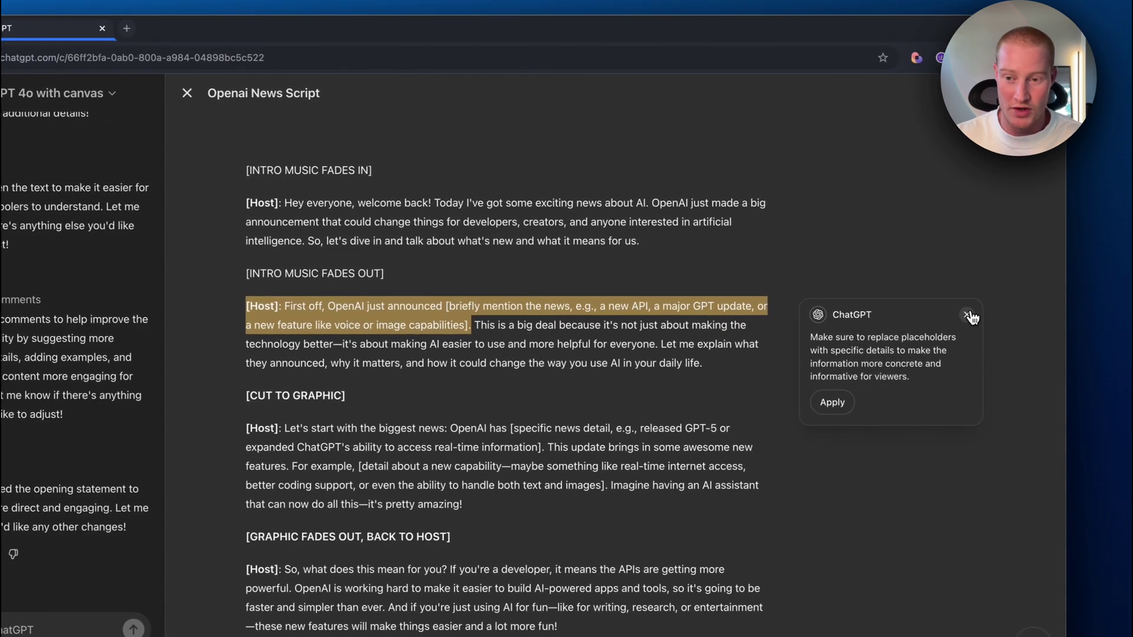
{"action": "left_click", "coordinate": [968, 315]}
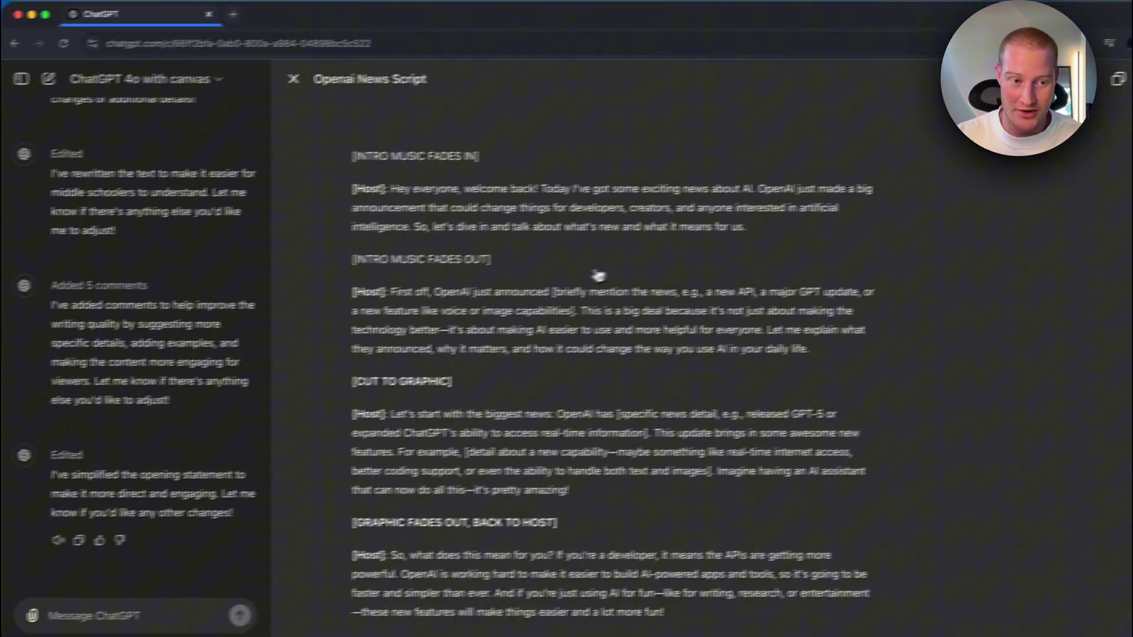
Set the script length to Shortest, keeping only the key points.
{"action": "left_click", "coordinate": [1132, 593]}
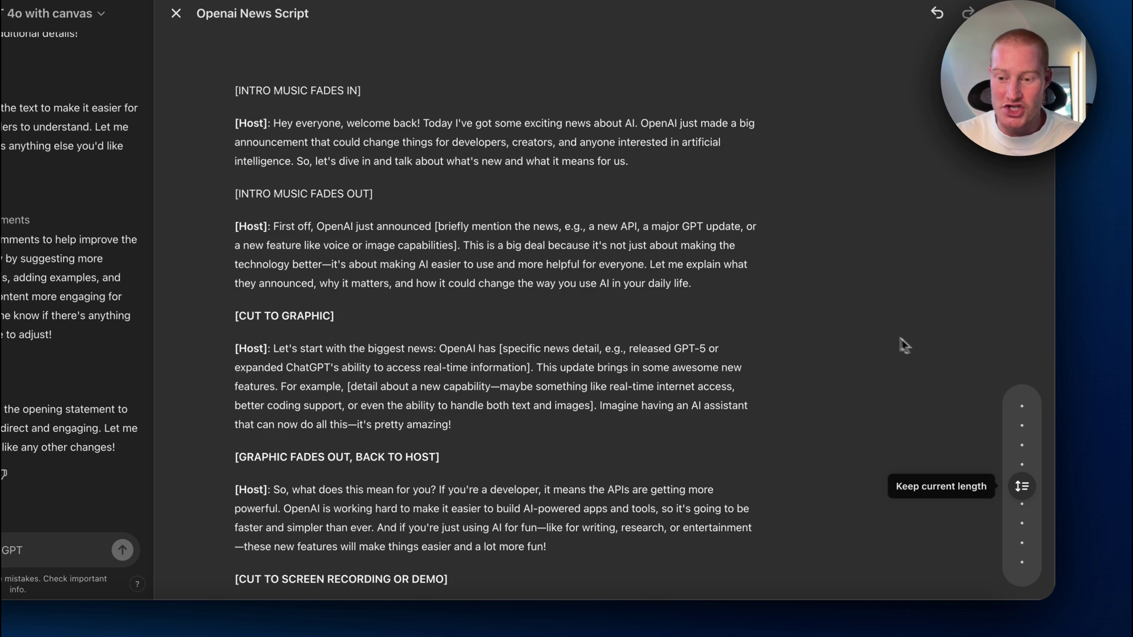
{"action": "left_click_drag", "start_coordinate": [1022, 487], "coordinate": [1025, 536]}
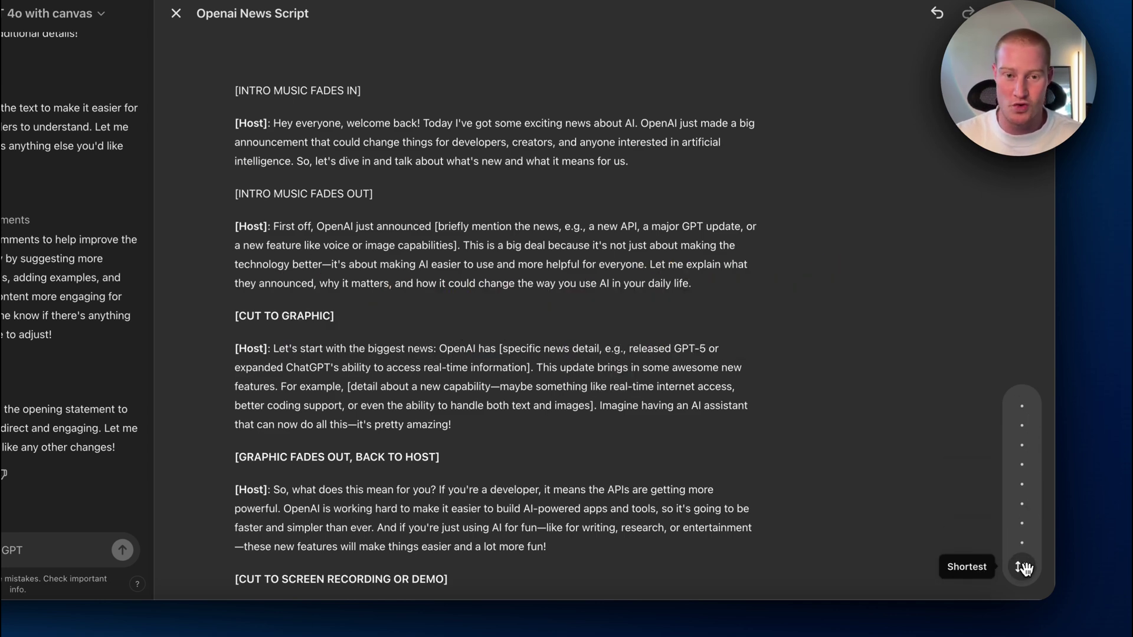
{"action": "left_click", "coordinate": [1024, 568]}
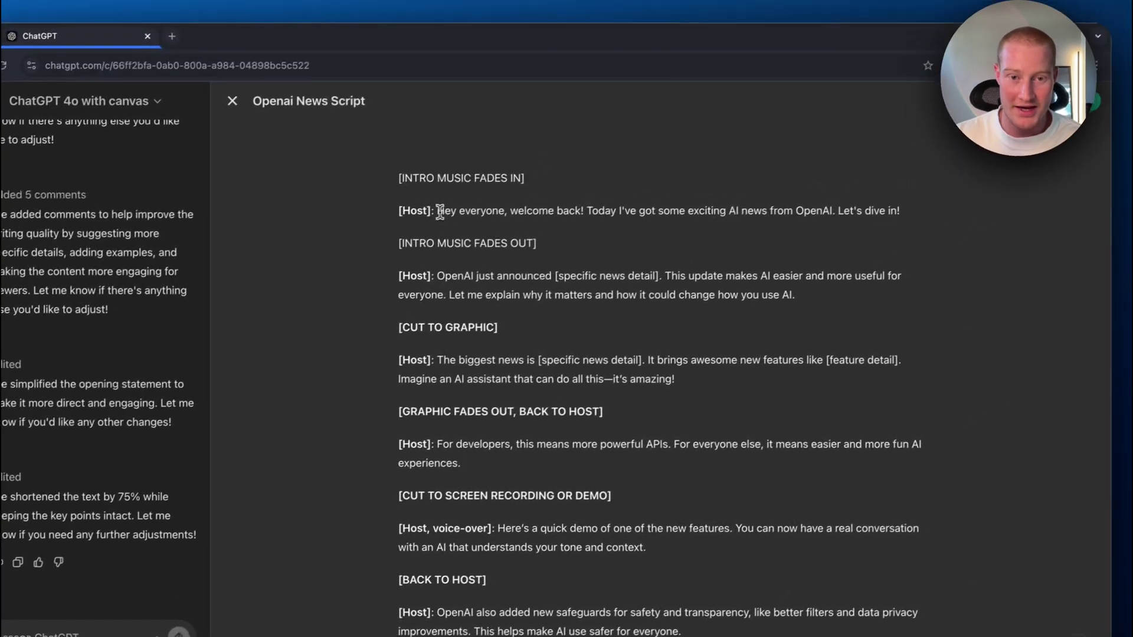
Ask ChatGPT to make the opening Host line 'sound cooler'.
{"action": "left_click_drag", "start_coordinate": [440, 211], "coordinate": [901, 212]}
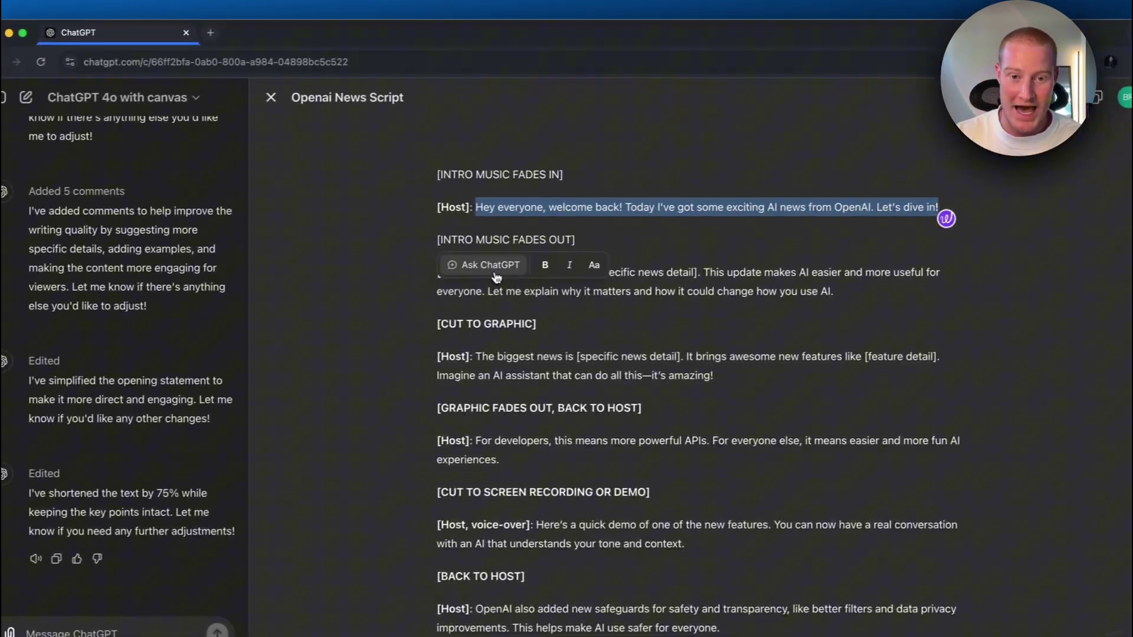
{"action": "left_click", "coordinate": [494, 271]}
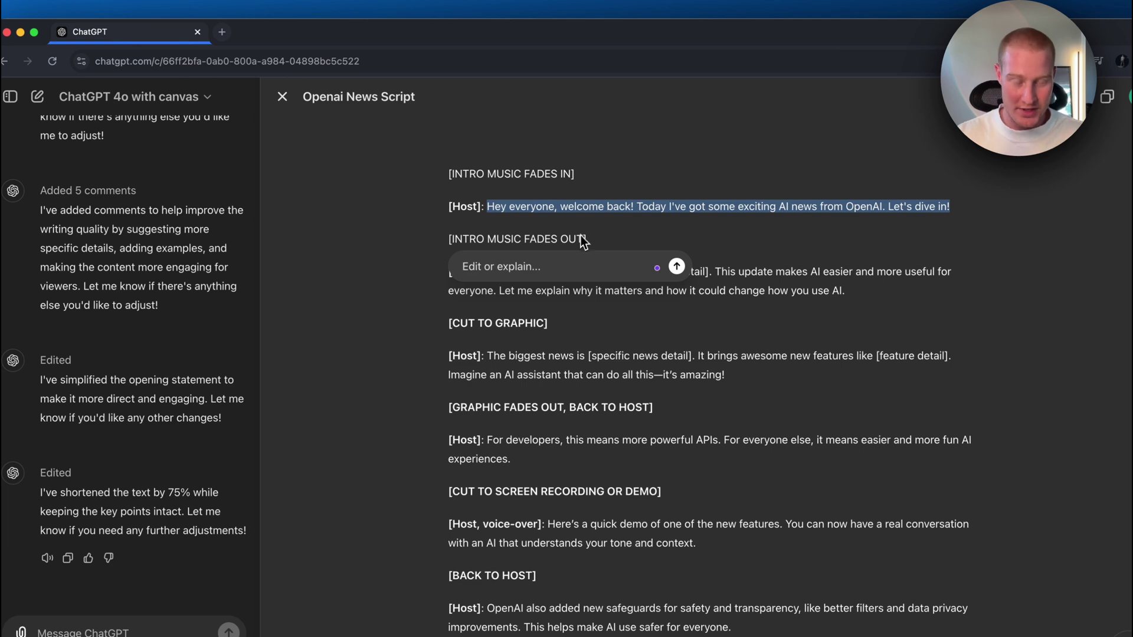
{"action": "type", "text": "can you make th"}
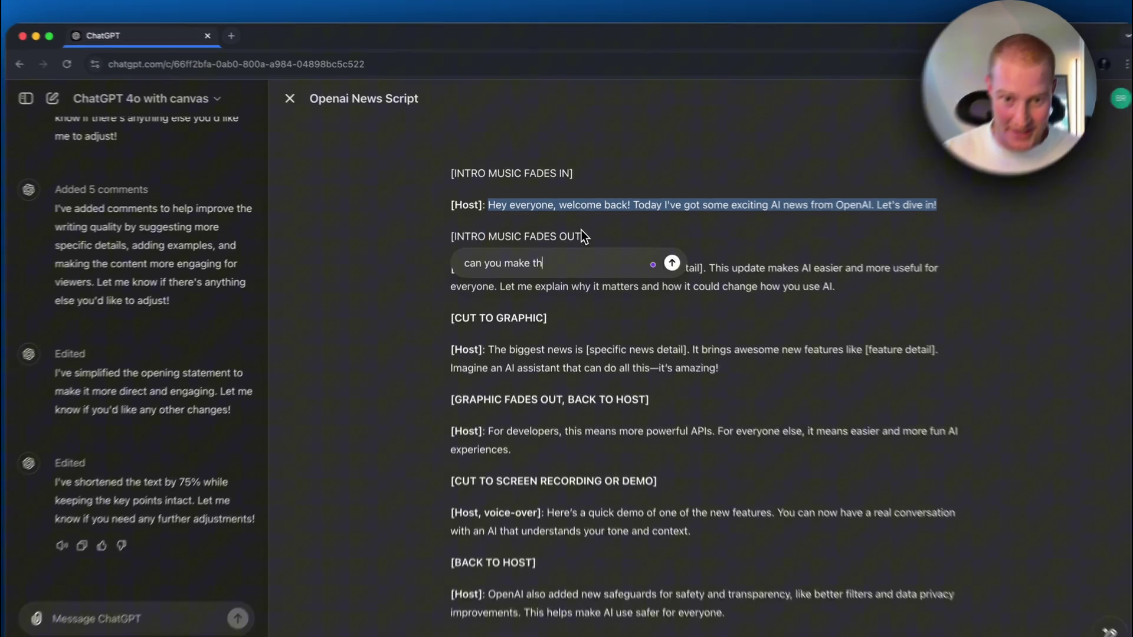
{"action": "type", "text": "is sound cooler?"}
{"action": "key", "text": "Return"}
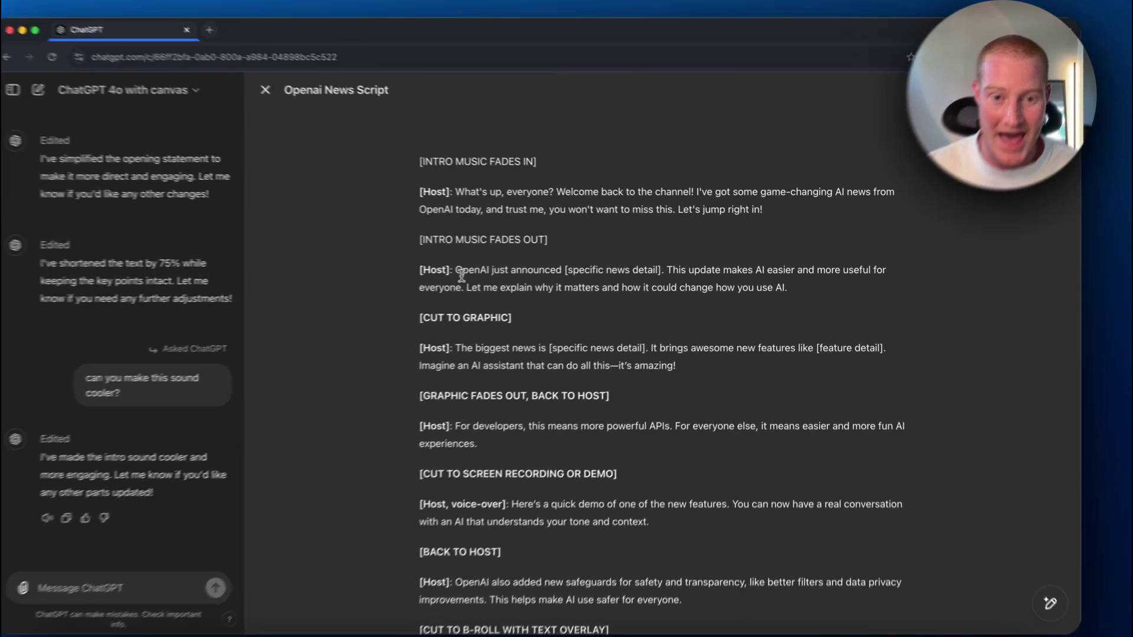
Select the announcement Host paragraph for an edit request, then cancel it.
{"action": "left_click_drag", "start_coordinate": [494, 269], "coordinate": [791, 284]}
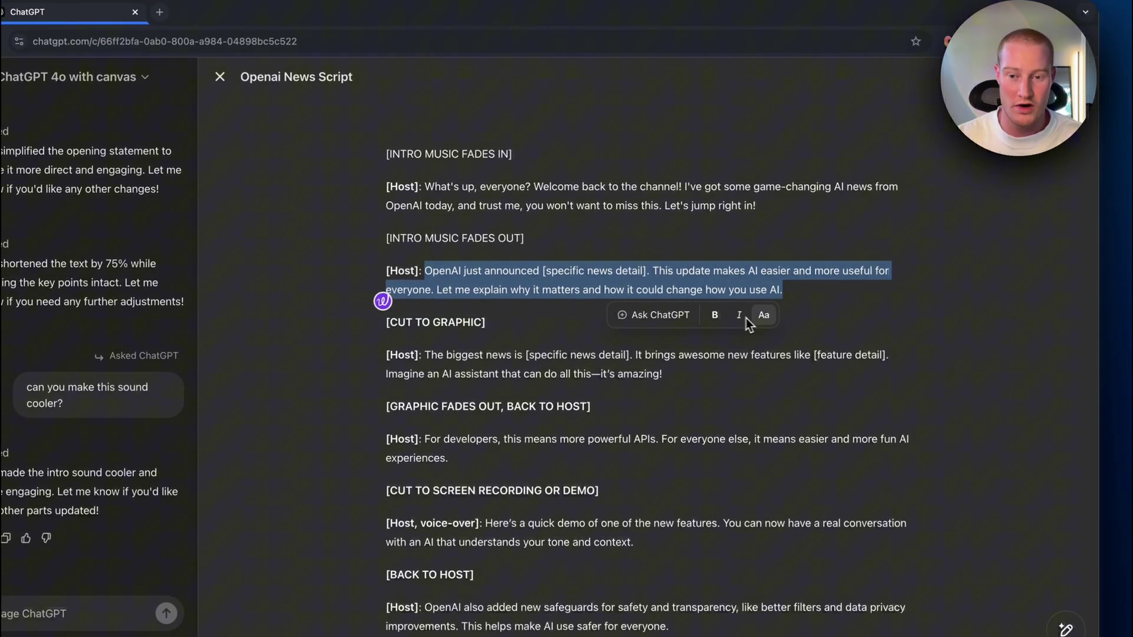
{"action": "left_click", "coordinate": [652, 316]}
{"action": "left_click", "coordinate": [50, 614]}
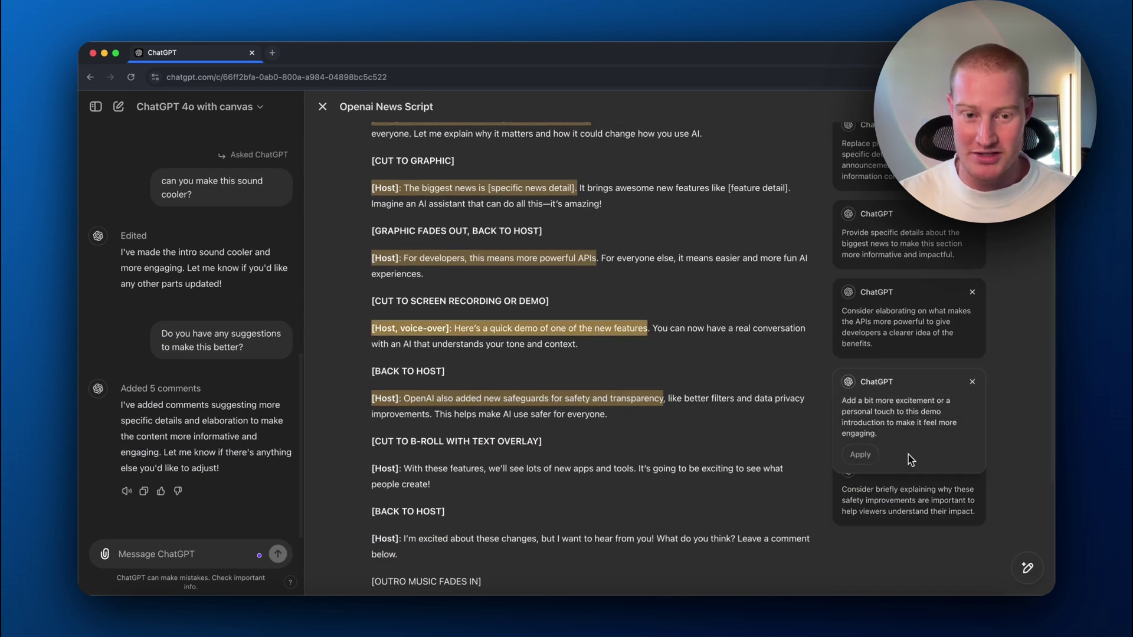
Expand and review the suggestion about replacing placeholder text in the shortened script.
{"action": "scroll", "coordinate": [531, 295], "scroll_direction": "up", "scroll_amount": 3}
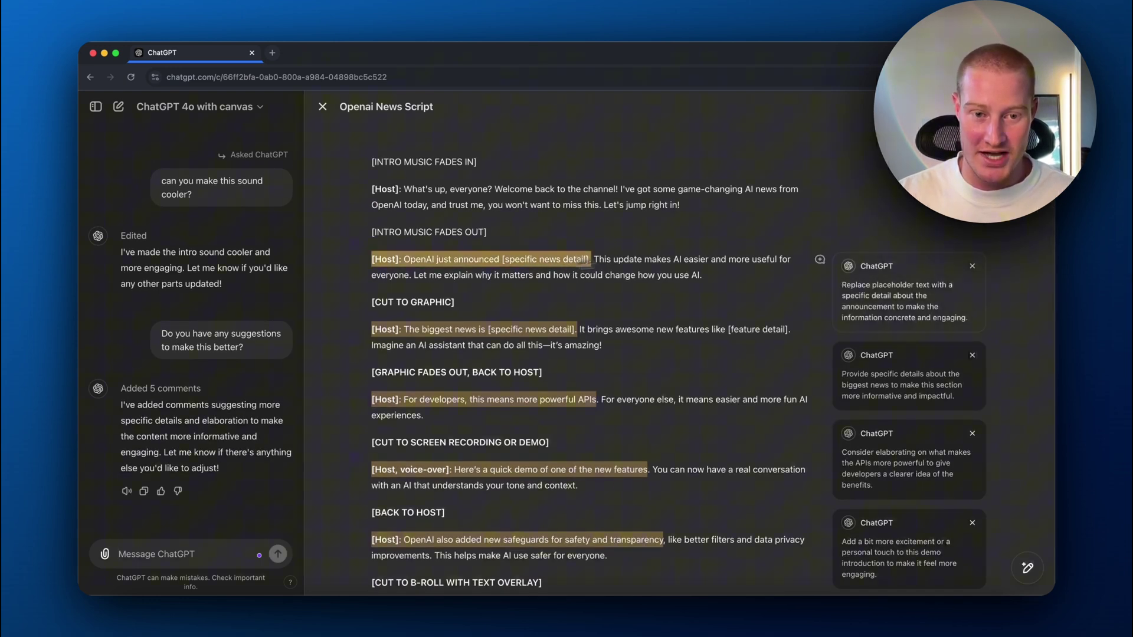
{"action": "left_click", "coordinate": [893, 284]}
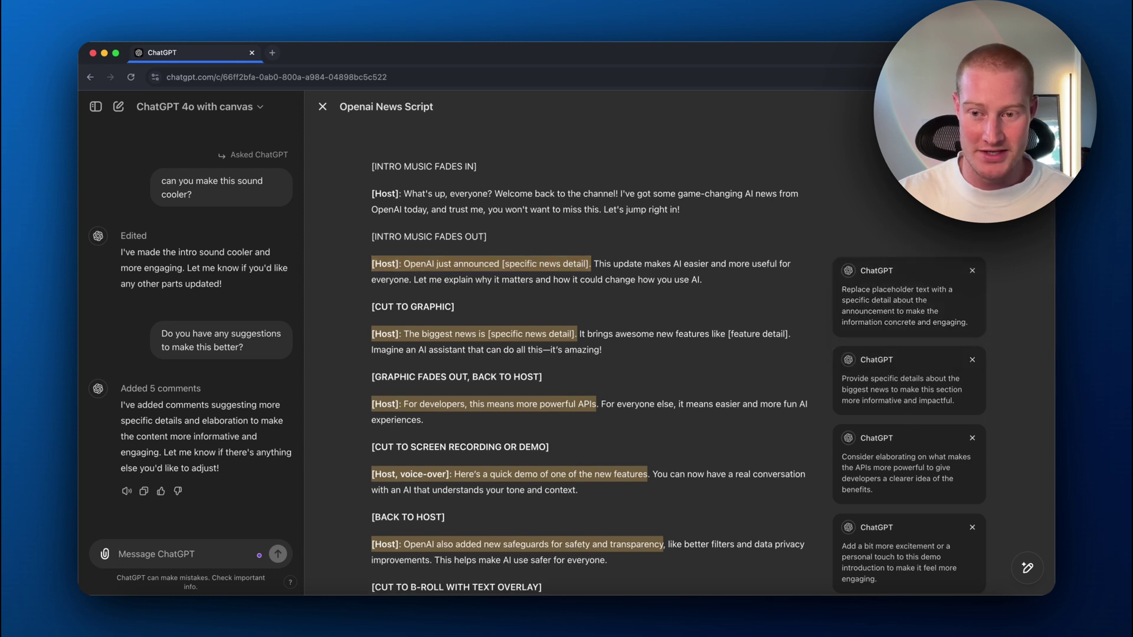
{"action": "mouse_move", "coordinate": [885, 294]}
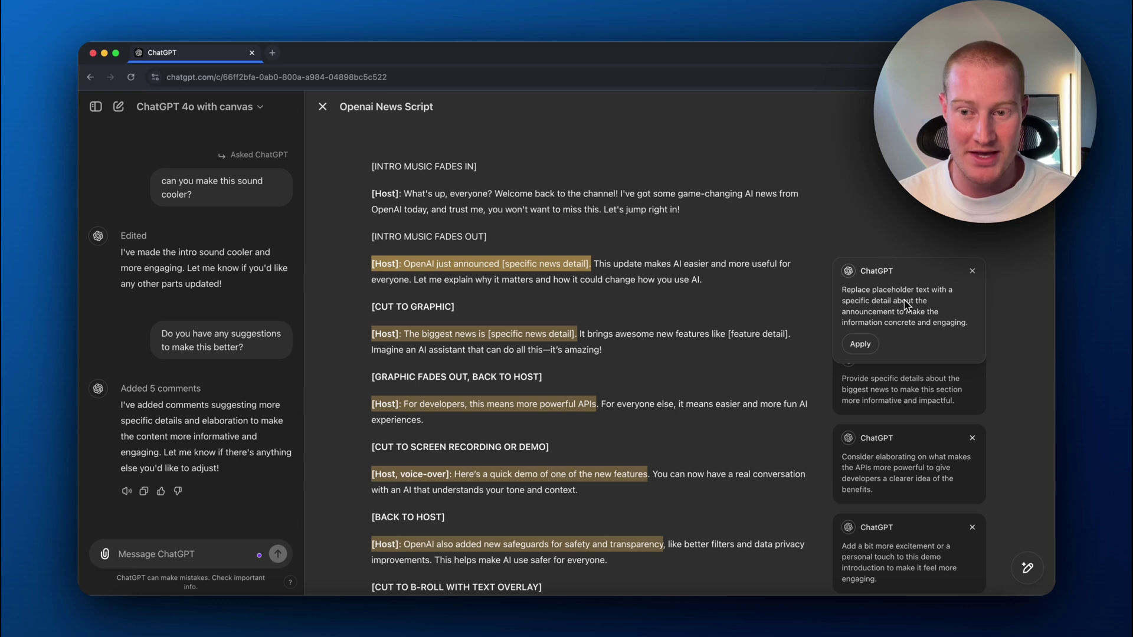
{"action": "scroll", "coordinate": [907, 305], "scroll_direction": "down", "scroll_amount": 5}
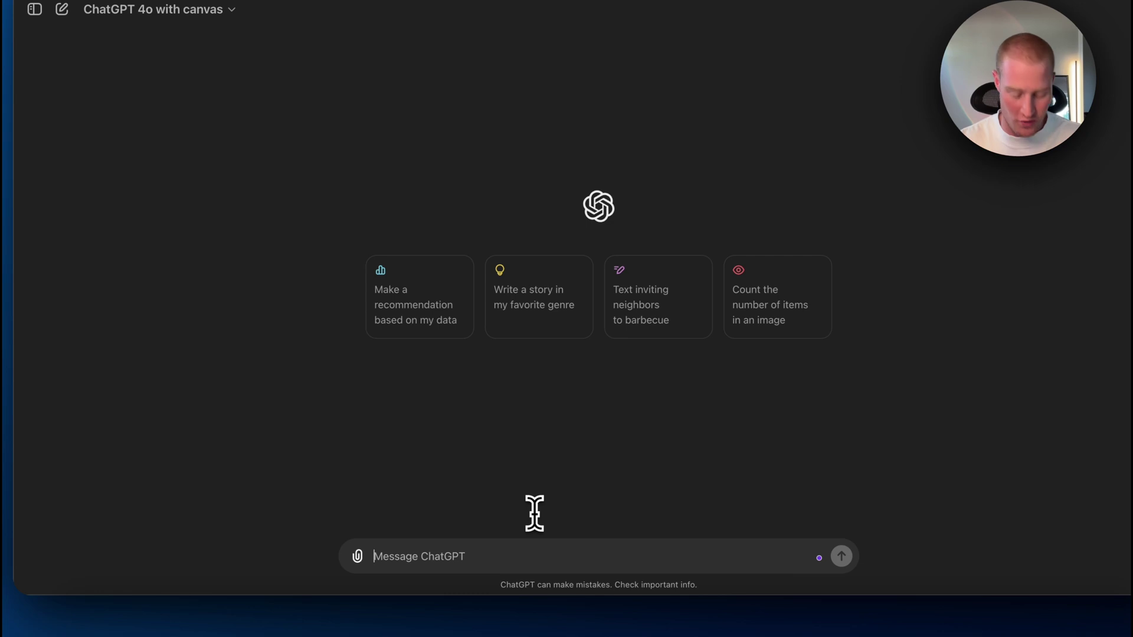
Request 'Write me an app that allows me to play chess' and ask for a code review.
{"action": "type", "text": "Write me an app that allows me to play chess"}
{"action": "key", "text": "Return"}
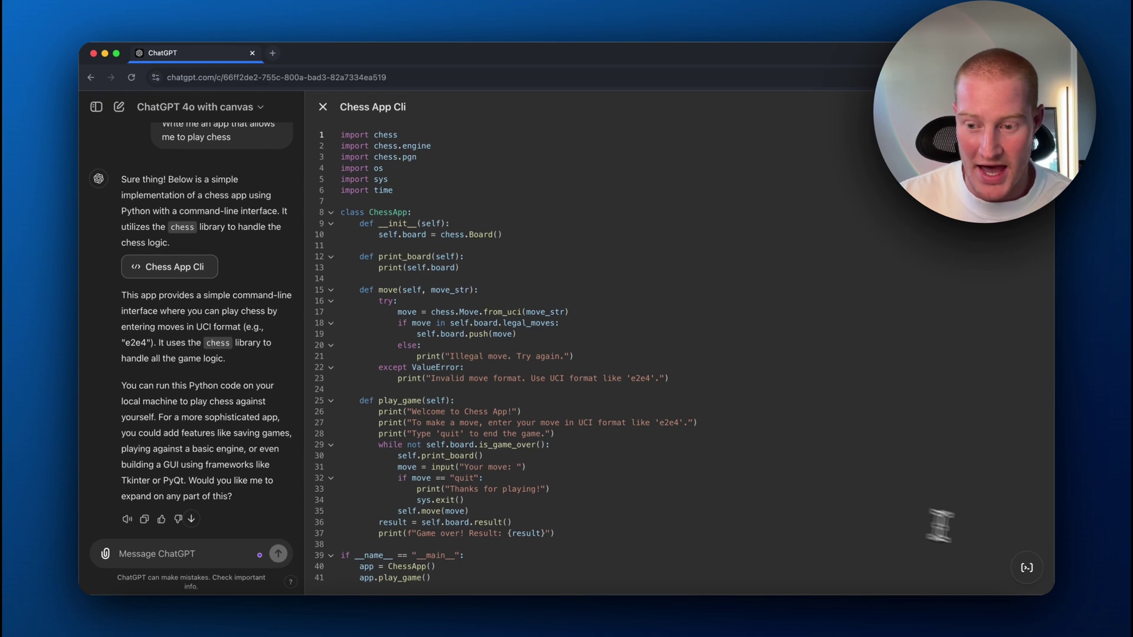
{"action": "mouse_move", "coordinate": [1023, 562]}
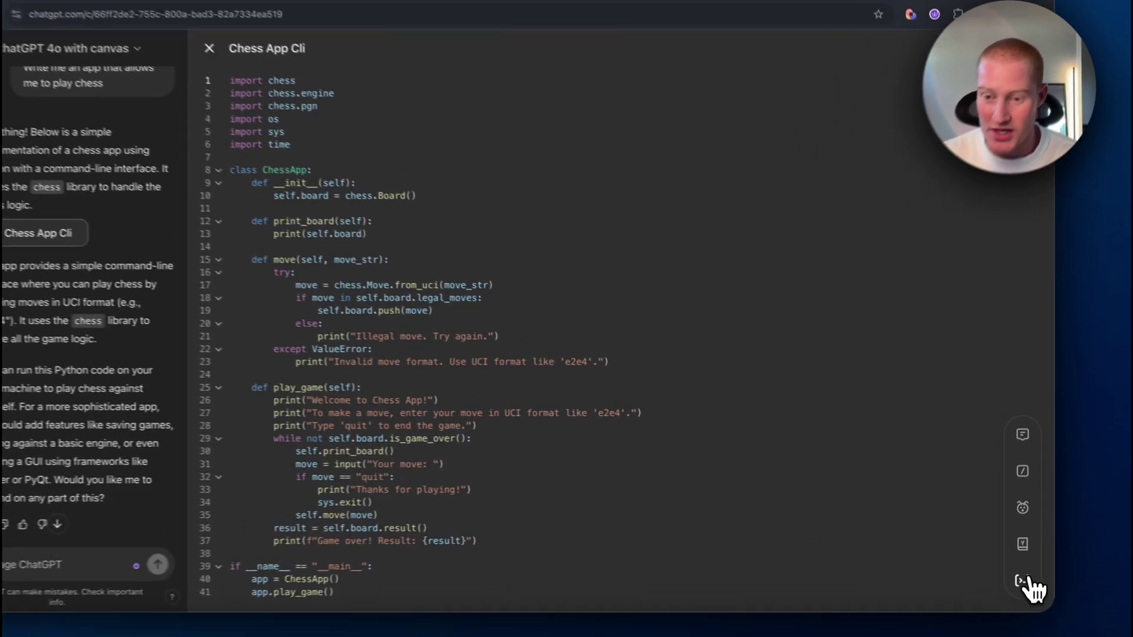
{"action": "left_click", "coordinate": [1026, 581]}
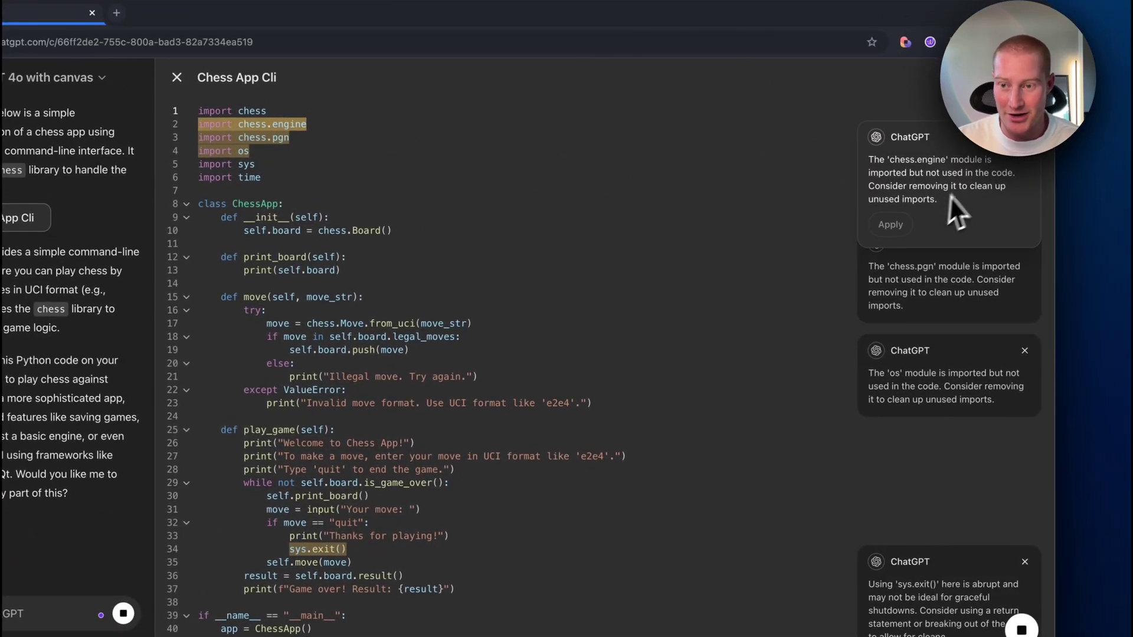
Accept the review suggestion to remove the unused chess.engine import.
{"action": "scroll", "coordinate": [983, 461], "scroll_direction": "down", "scroll_amount": 3}
{"action": "scroll", "coordinate": [983, 514], "scroll_direction": "up", "scroll_amount": 5}
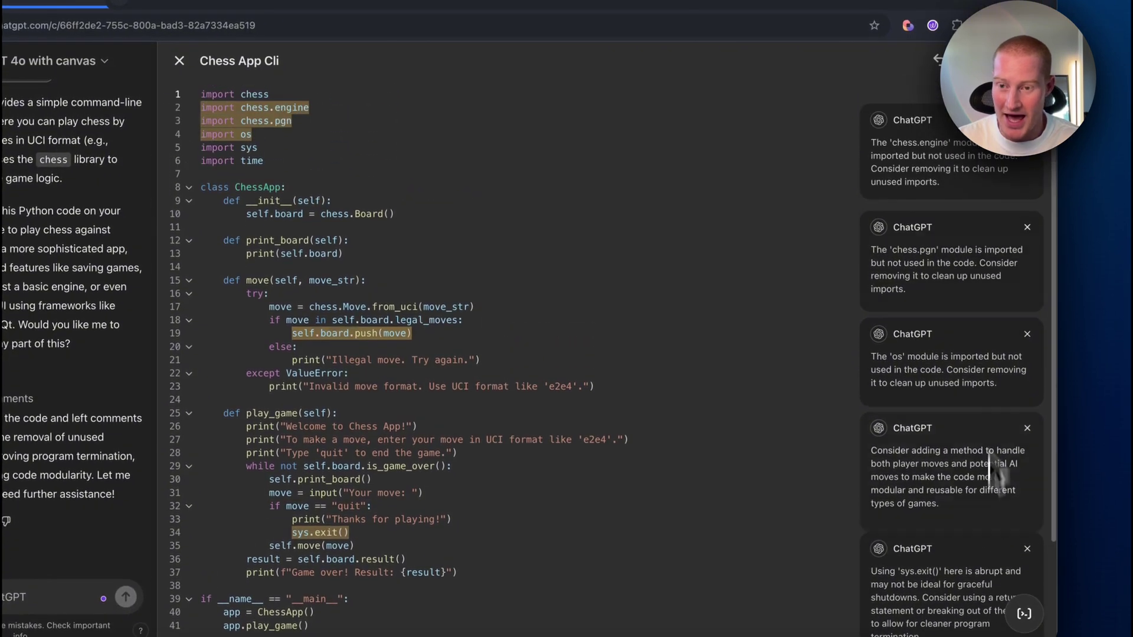
{"action": "left_click", "coordinate": [906, 205]}
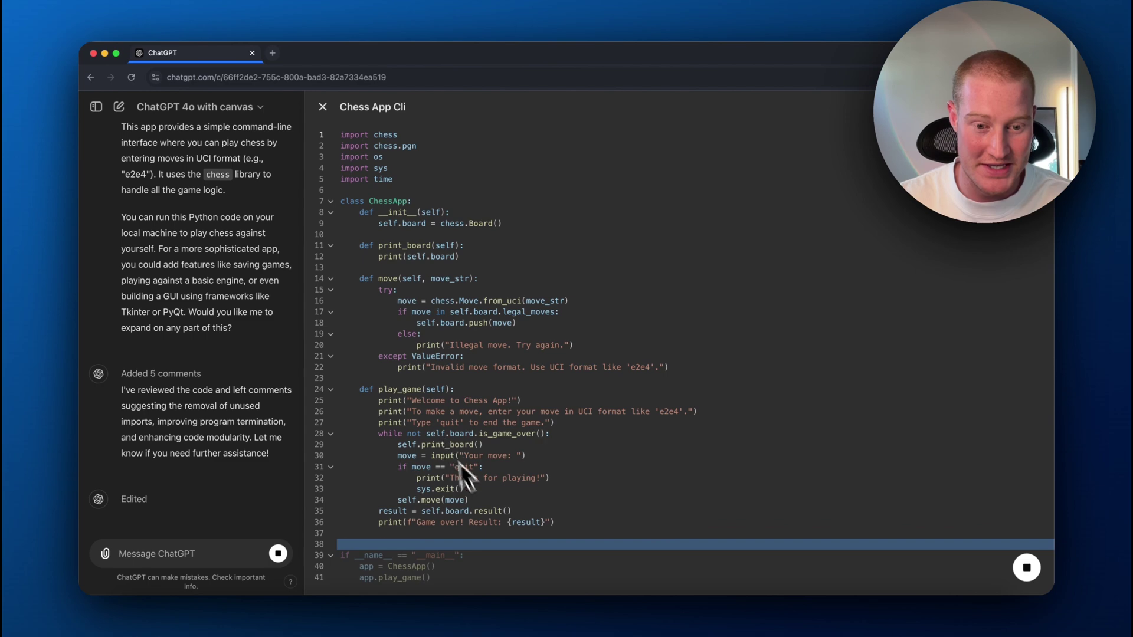
{"action": "scroll", "coordinate": [625, 310], "scroll_direction": "up", "scroll_amount": 2}
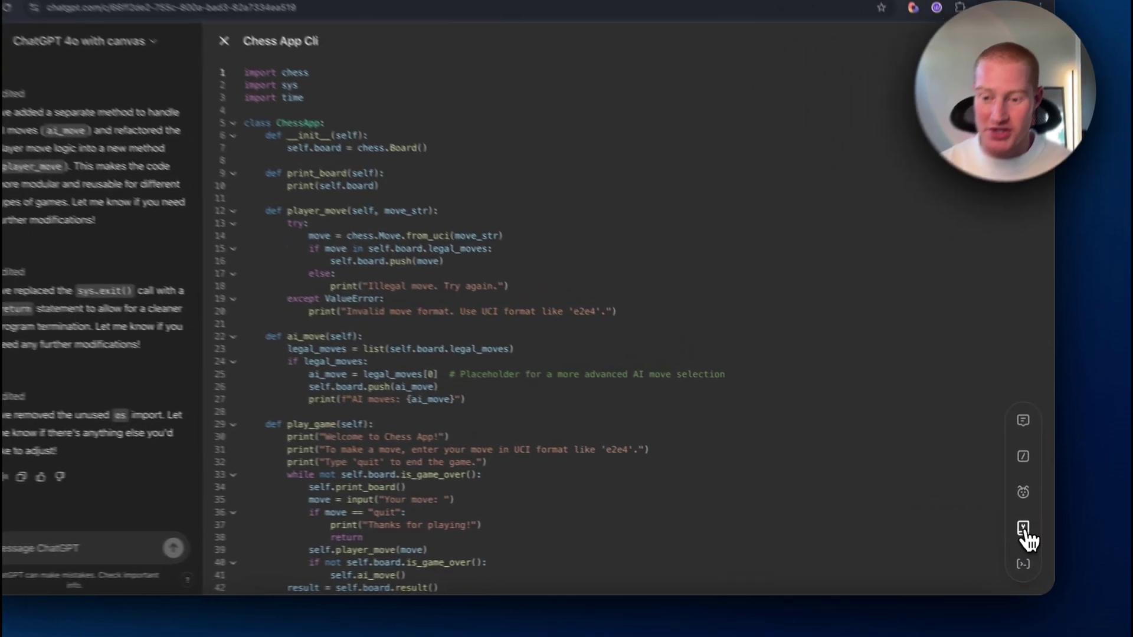
Port the chess code to Python, producing the Chess App Refactored canvas.
{"action": "left_click", "coordinate": [1027, 536]}
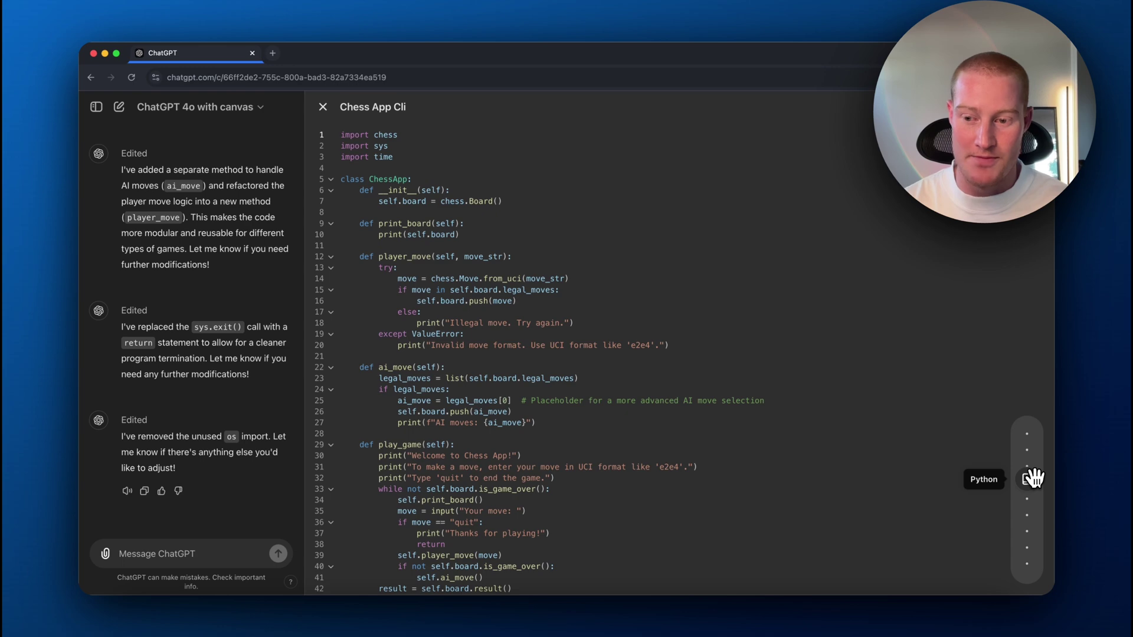
{"action": "left_click", "coordinate": [1033, 478]}
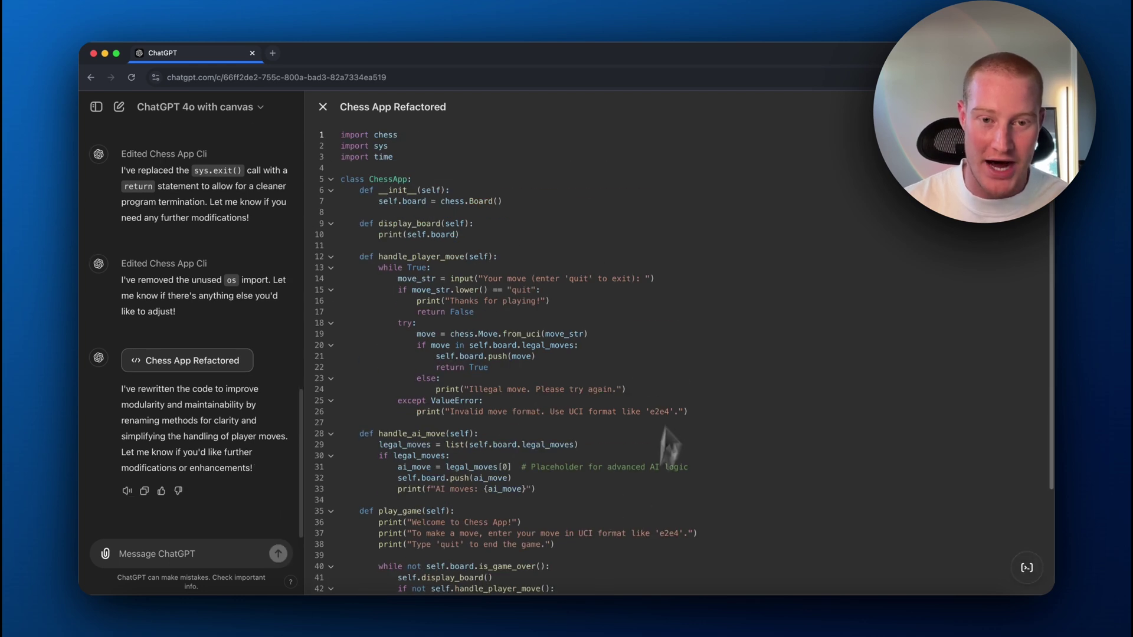
Scroll through the How-To-Succeed-At-MrBeast-Production PDF in Preview back to page 1.
{"action": "mouse_move", "coordinate": [1030, 571]}
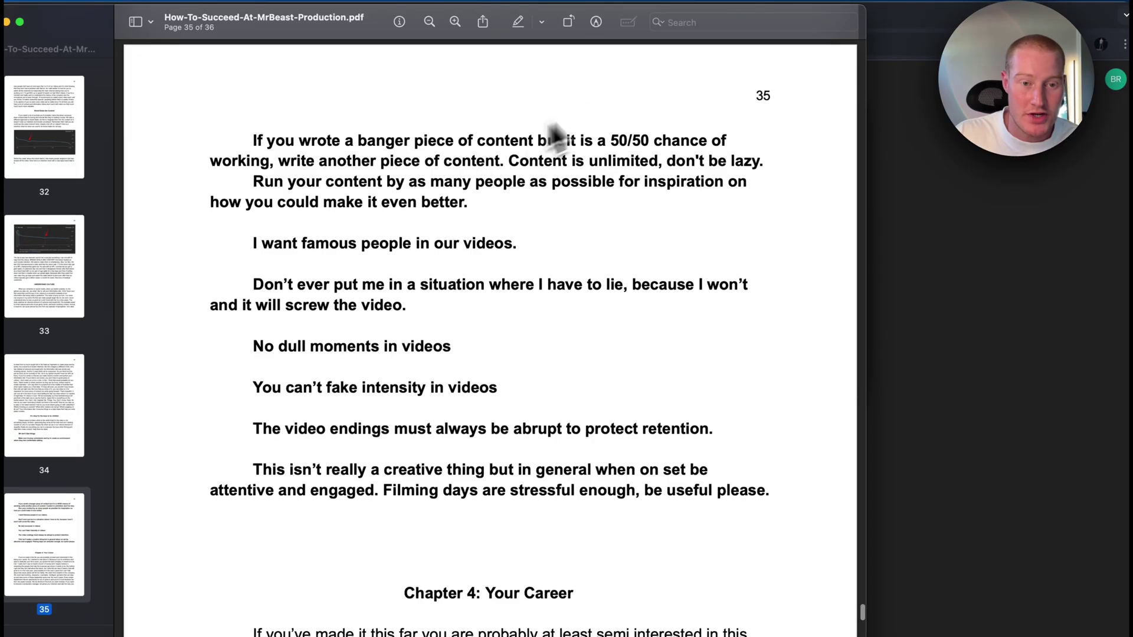
{"action": "scroll", "coordinate": [552, 142], "scroll_direction": "up", "scroll_amount": 10}
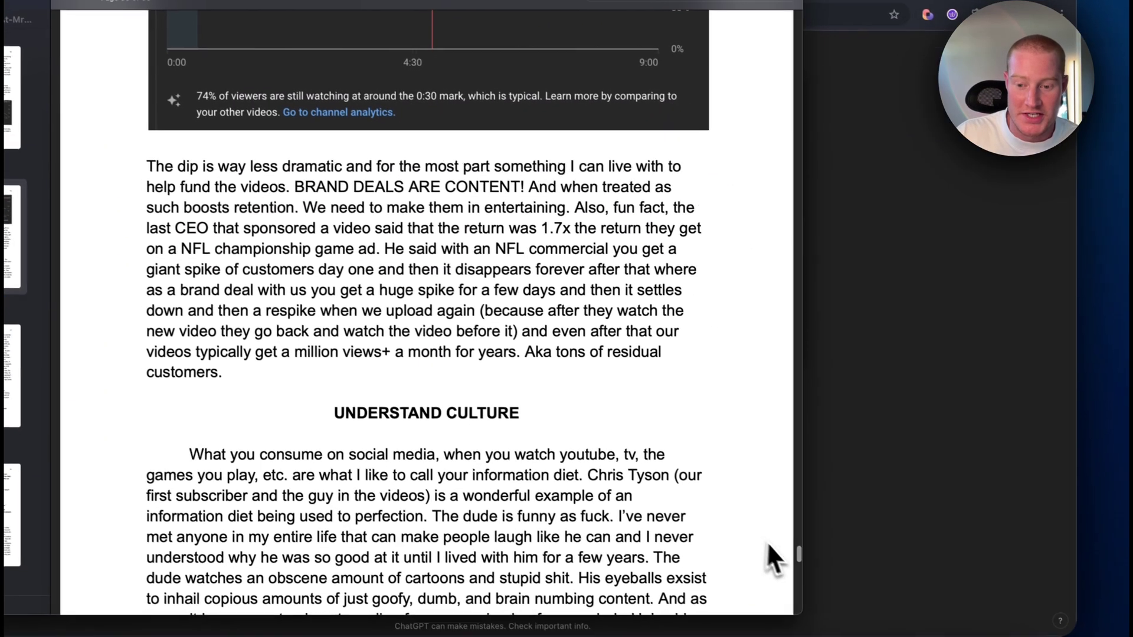
{"action": "left_click_drag", "start_coordinate": [795, 552], "coordinate": [754, 0]}
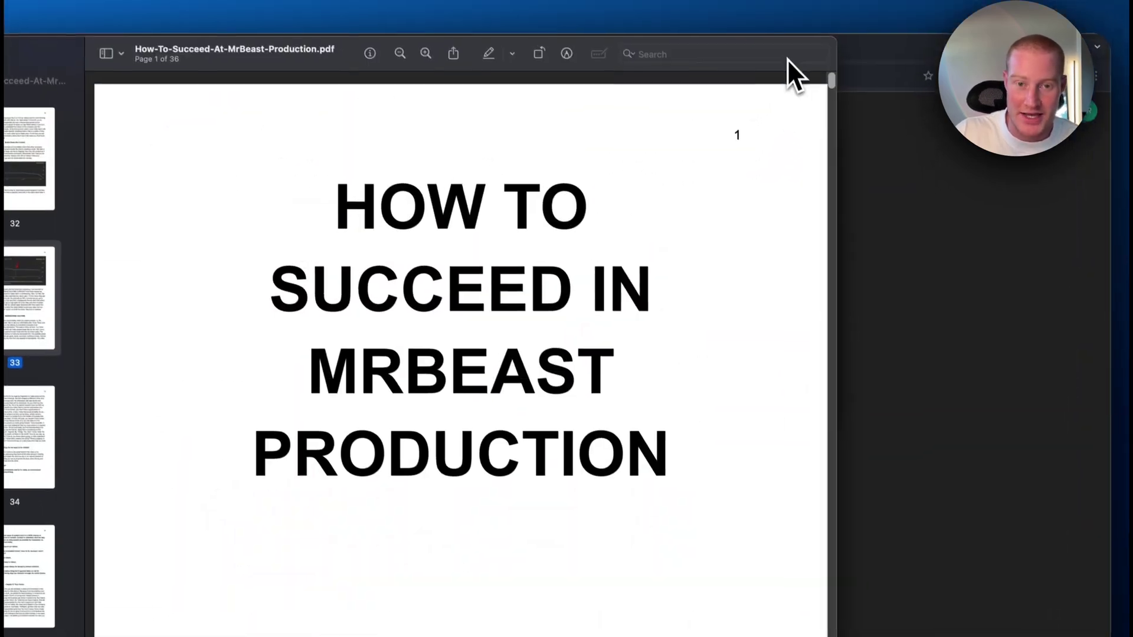
{"action": "scroll", "coordinate": [794, 177], "scroll_direction": "down", "scroll_amount": 20}
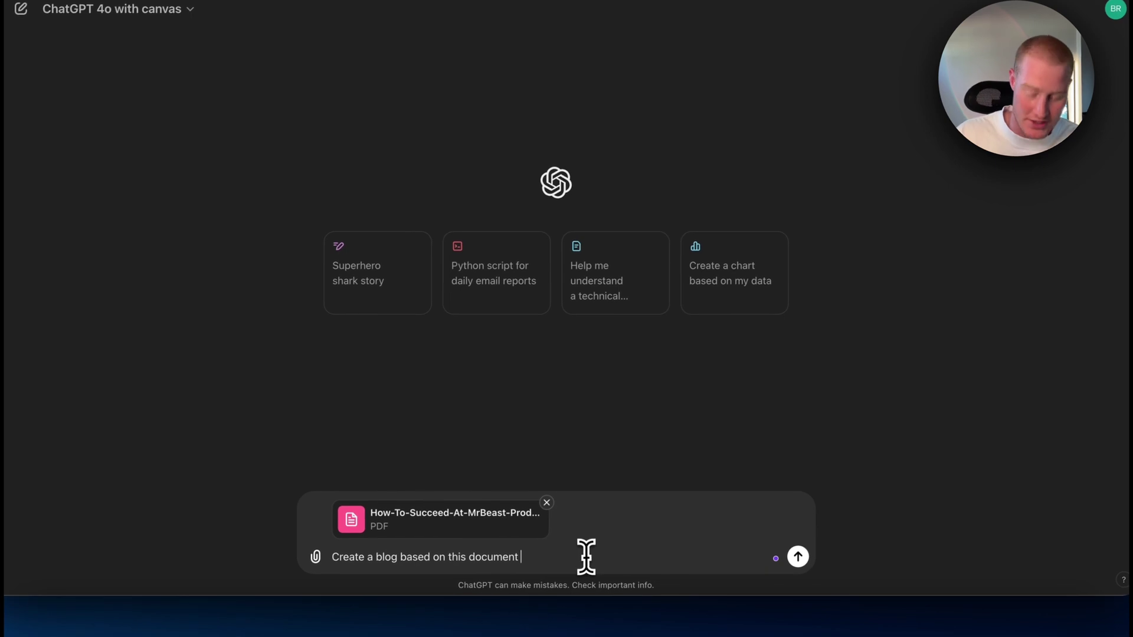
Send the blog request with the attached PDF and bring up the draft's length adjustment.
{"action": "key", "text": "Return"}
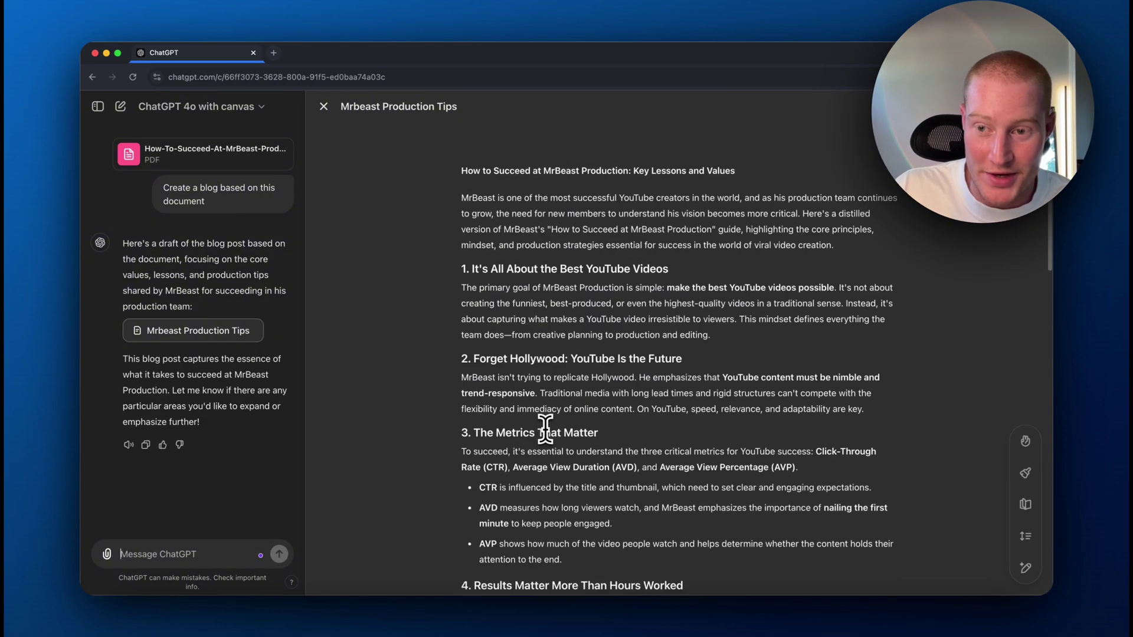
{"action": "left_click", "coordinate": [1026, 537]}
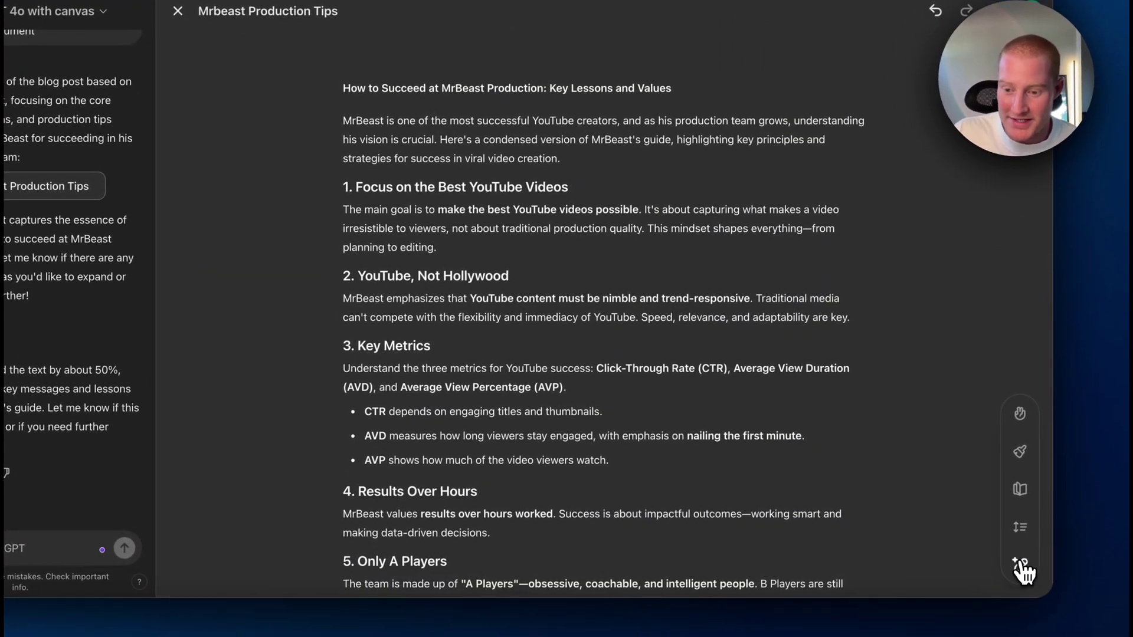
Request suggested edits on the blog and apply the first, adding storytelling, pacing and emotional connection to section 1.
{"action": "left_click", "coordinate": [1024, 569]}
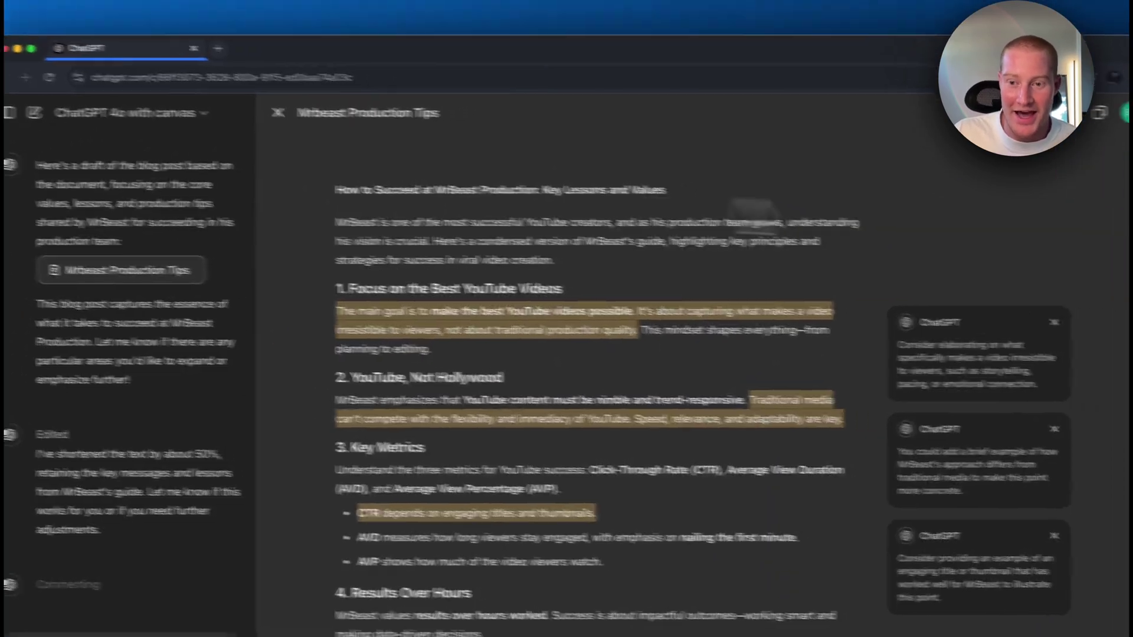
{"action": "scroll", "coordinate": [665, 316], "scroll_direction": "down", "scroll_amount": 3}
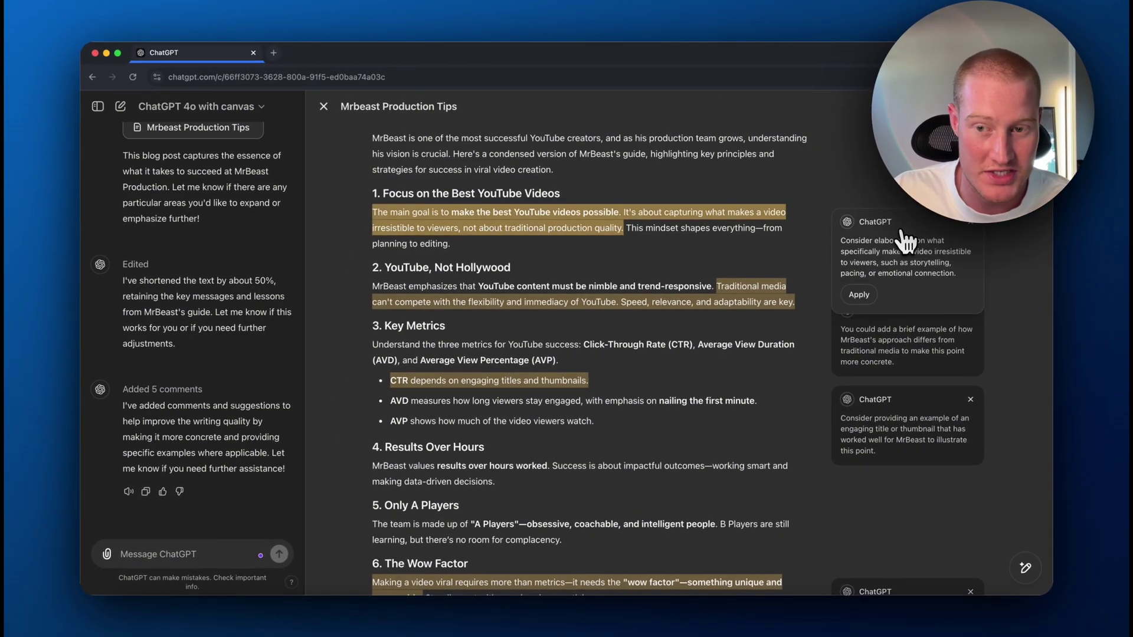
{"action": "left_click", "coordinate": [859, 296]}
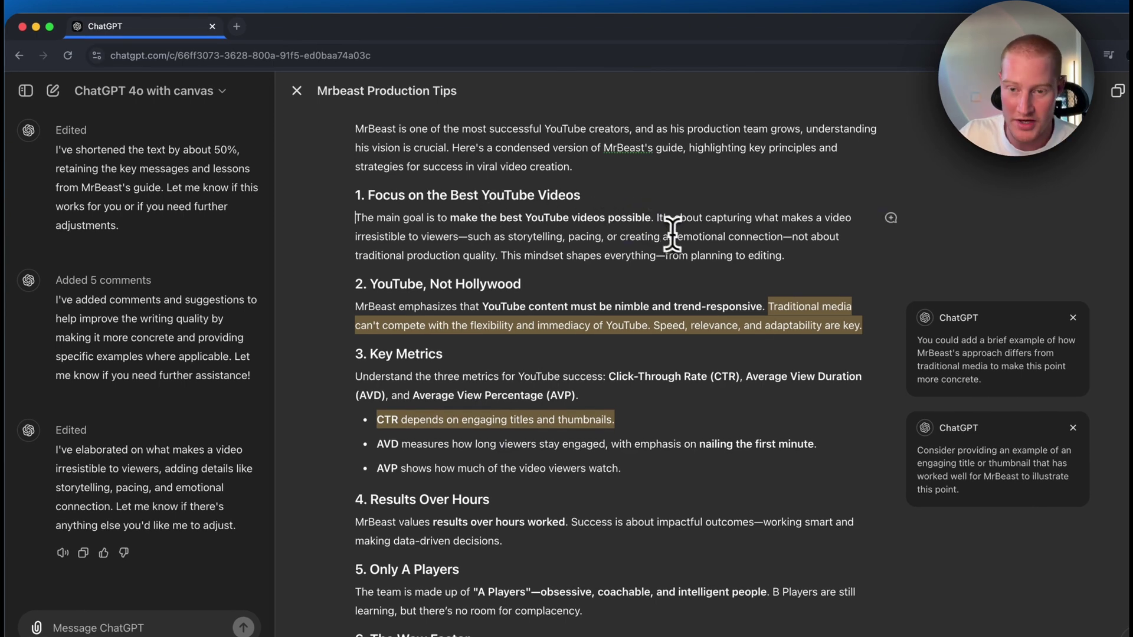
{"action": "scroll", "coordinate": [663, 260], "scroll_direction": "down", "scroll_amount": 10}
Apply the Wow Factor suggestion so section 6 cites MrBeast lifting a house with a crane.
{"action": "mouse_move", "coordinate": [1004, 242]}
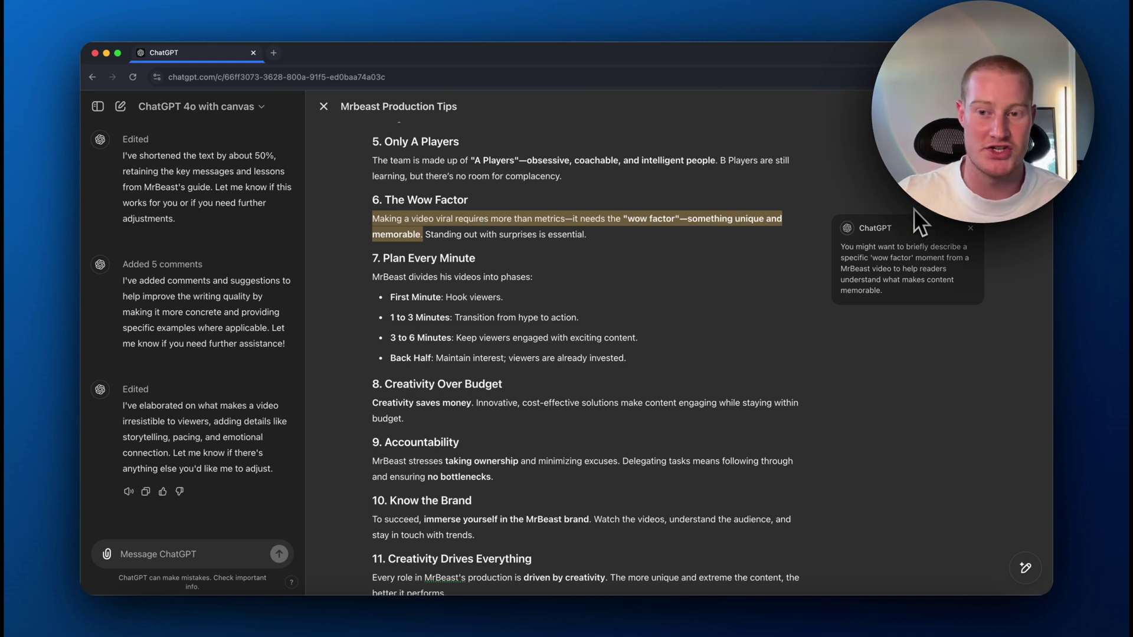
{"action": "mouse_move", "coordinate": [891, 219]}
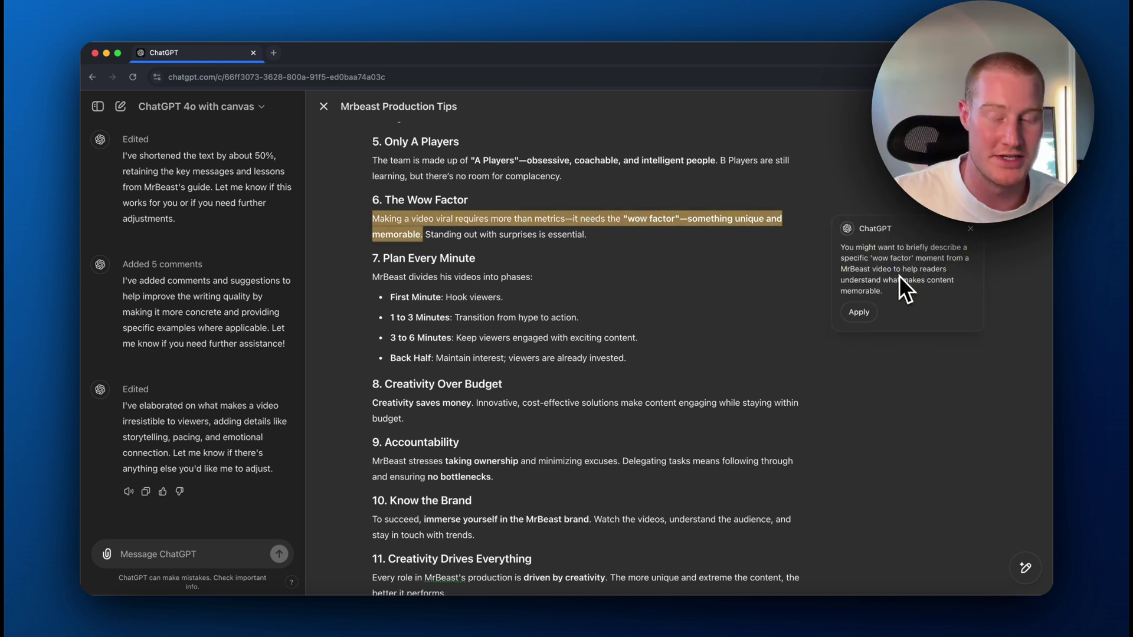
{"action": "scroll", "coordinate": [898, 275], "scroll_direction": "down", "scroll_amount": 1}
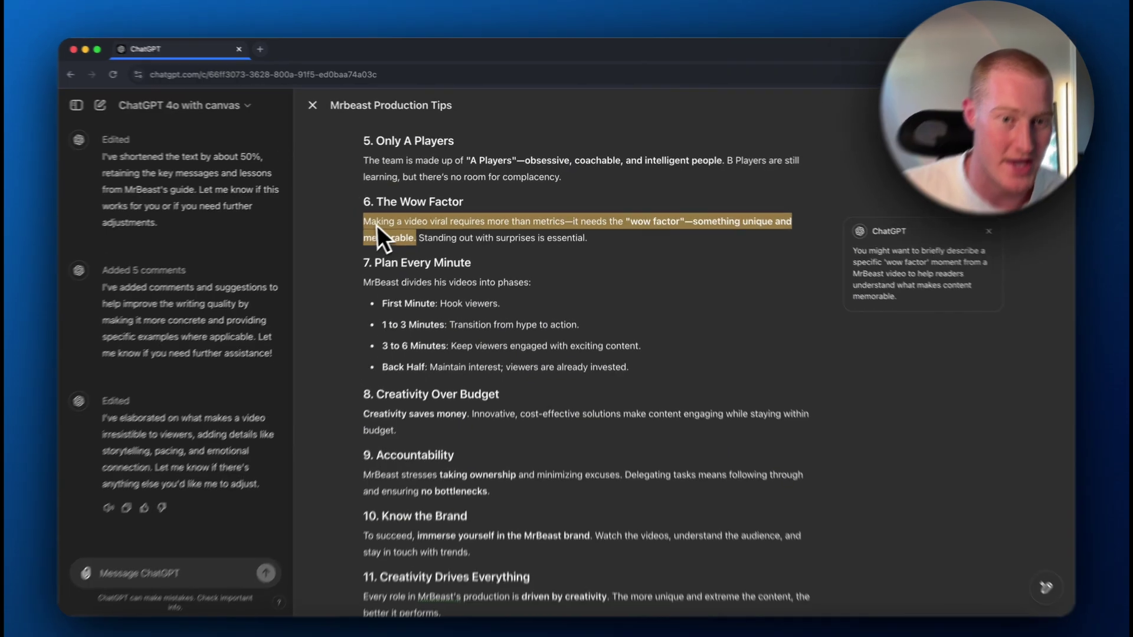
{"action": "left_click_drag", "start_coordinate": [377, 228], "coordinate": [596, 230]}
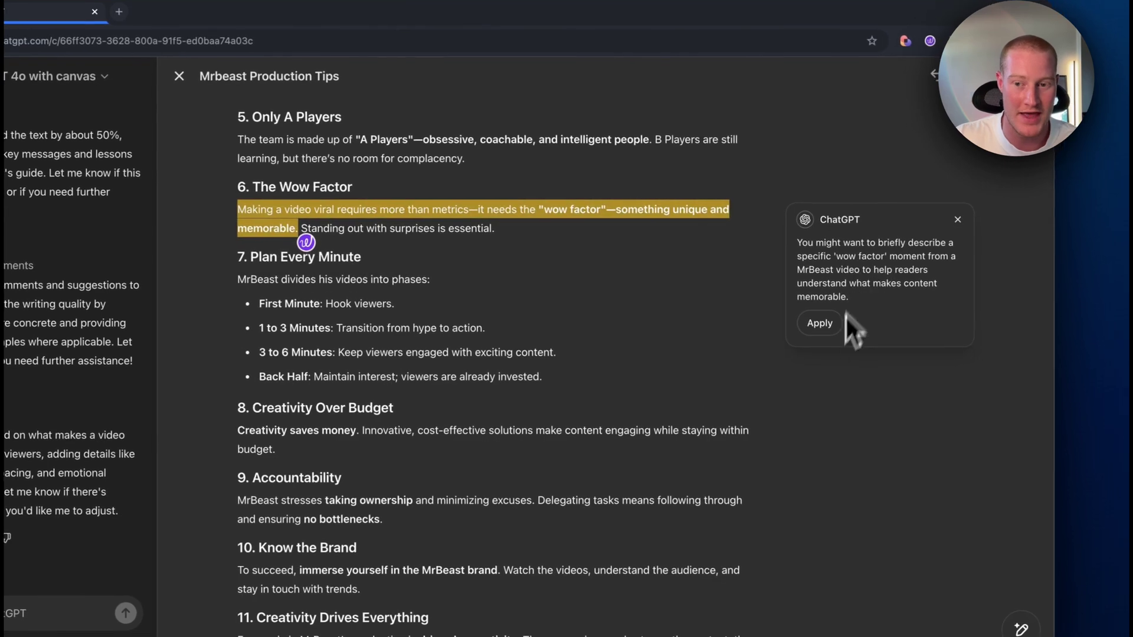
{"action": "left_click", "coordinate": [921, 343]}
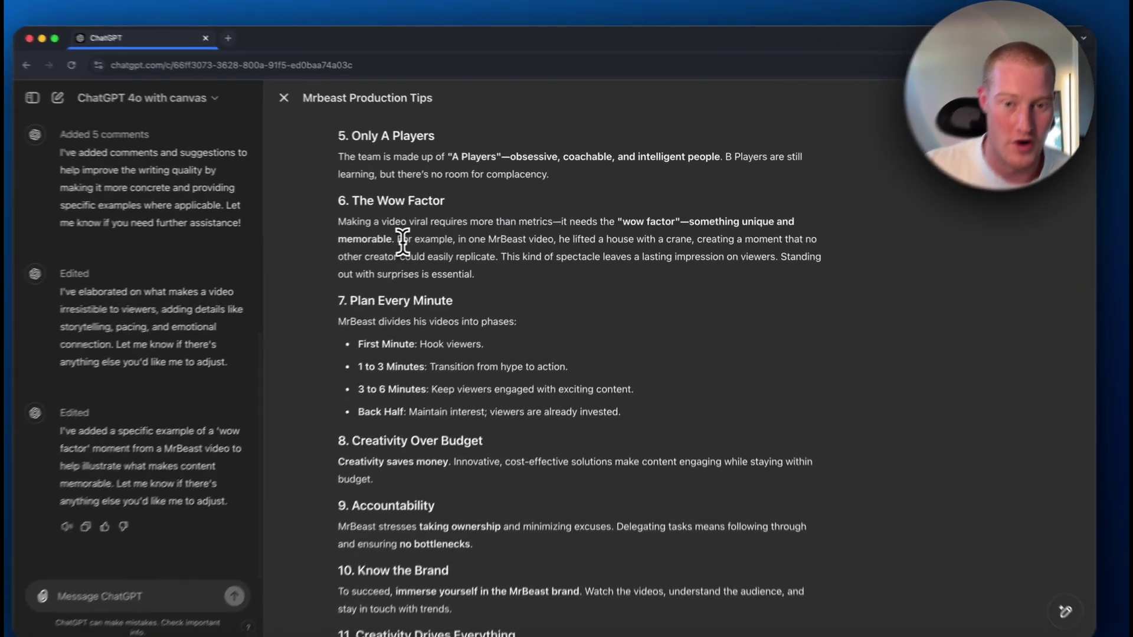
{"action": "left_click_drag", "start_coordinate": [393, 232], "coordinate": [814, 278]}
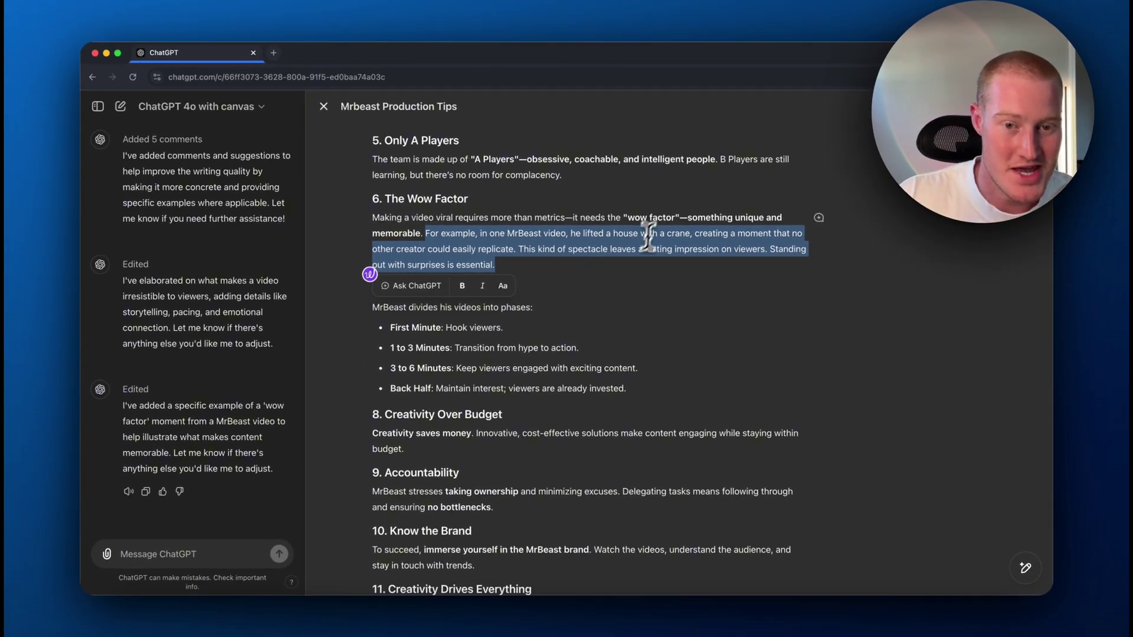
Bold the crane example and restyle the whole Wow Factor paragraph as Heading 3.
{"action": "left_click", "coordinate": [469, 287]}
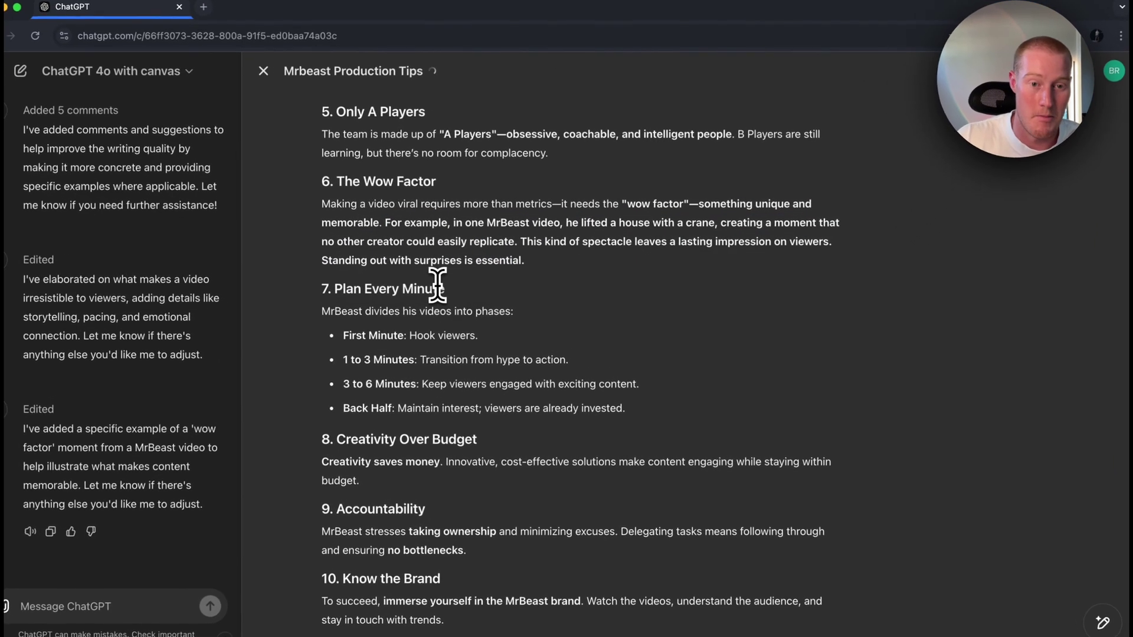
{"action": "left_click_drag", "start_coordinate": [522, 261], "coordinate": [385, 224]}
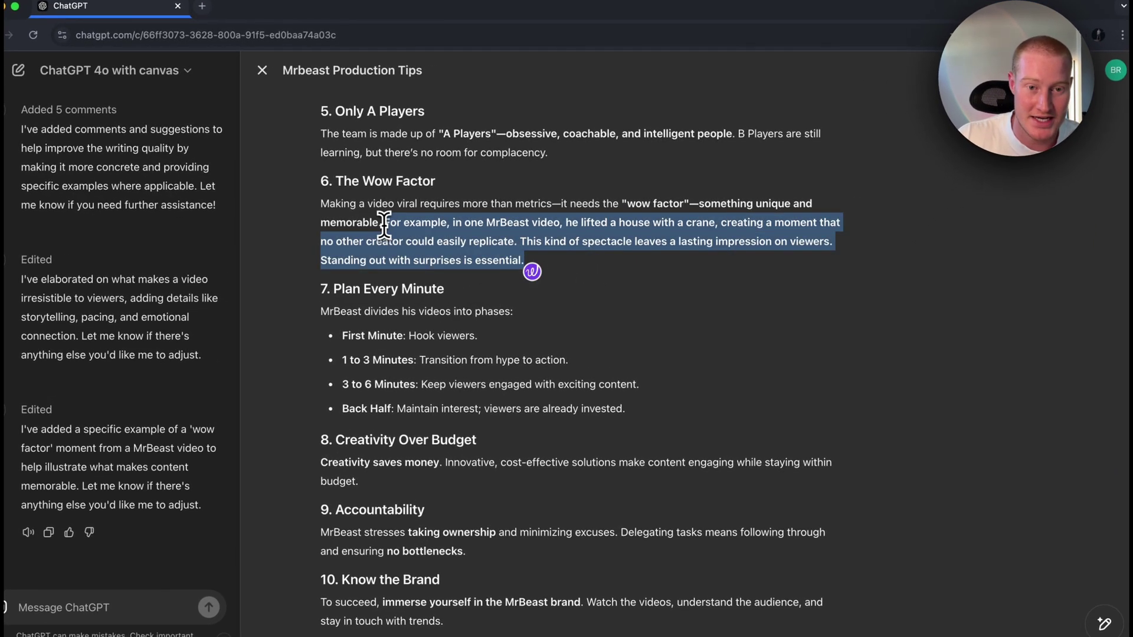
{"action": "left_click", "coordinate": [538, 205]}
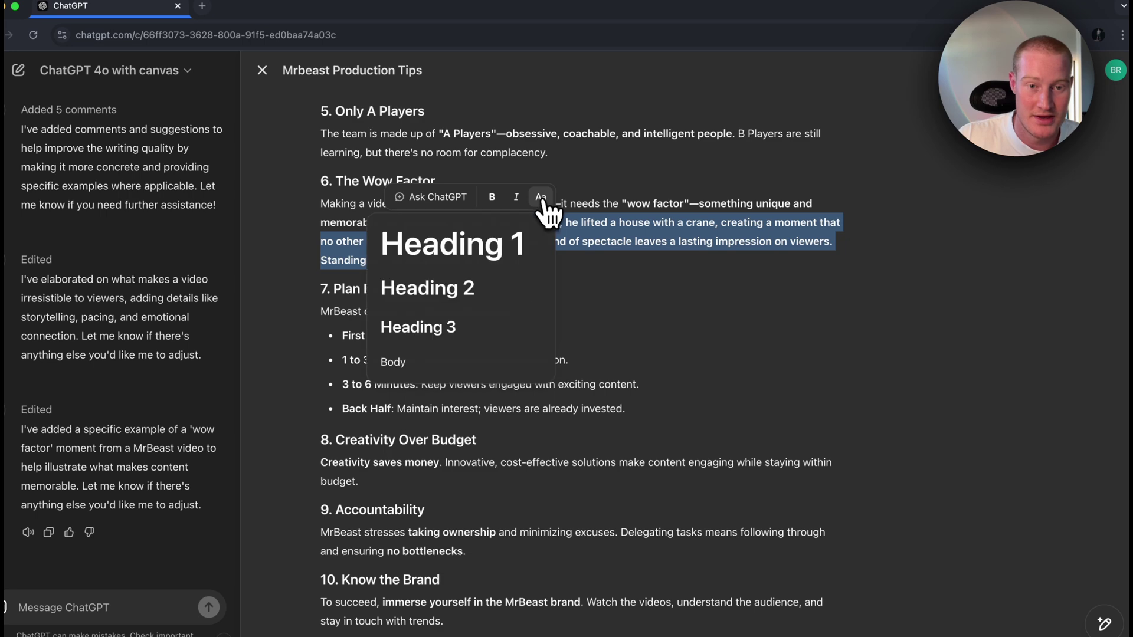
{"action": "left_click", "coordinate": [498, 258]}
{"action": "left_click_drag", "start_coordinate": [803, 392], "coordinate": [330, 215]}
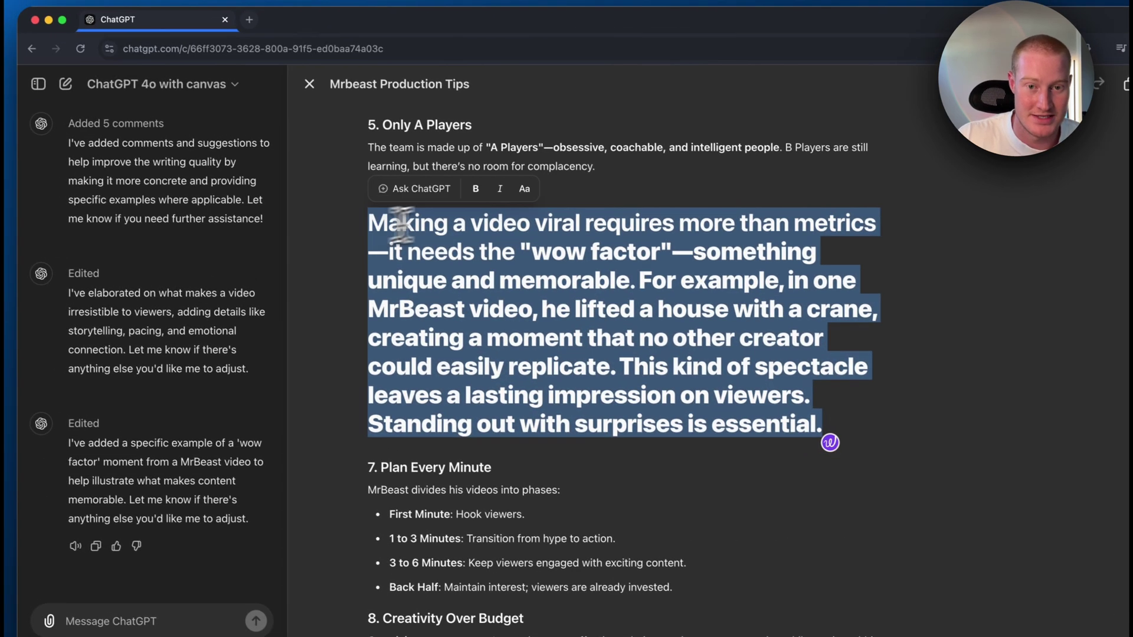
{"action": "left_click", "coordinate": [477, 174]}
{"action": "left_click", "coordinate": [450, 318]}
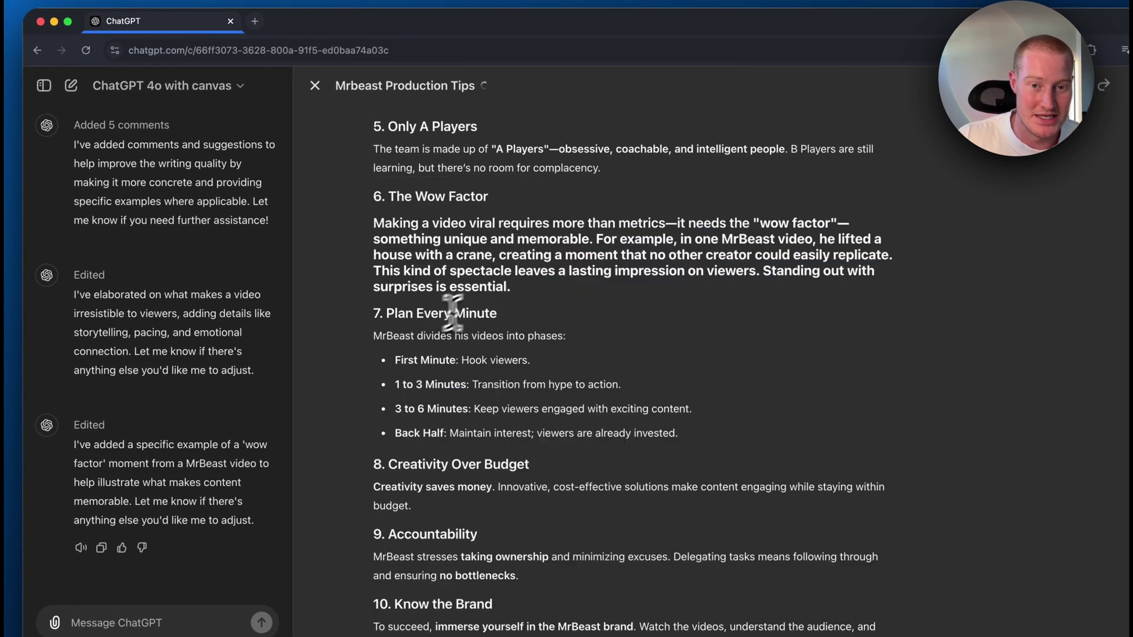
{"action": "scroll", "coordinate": [531, 239], "scroll_direction": "down", "scroll_amount": 4}
{"action": "scroll", "coordinate": [574, 260], "scroll_direction": "up", "scroll_amount": 6}
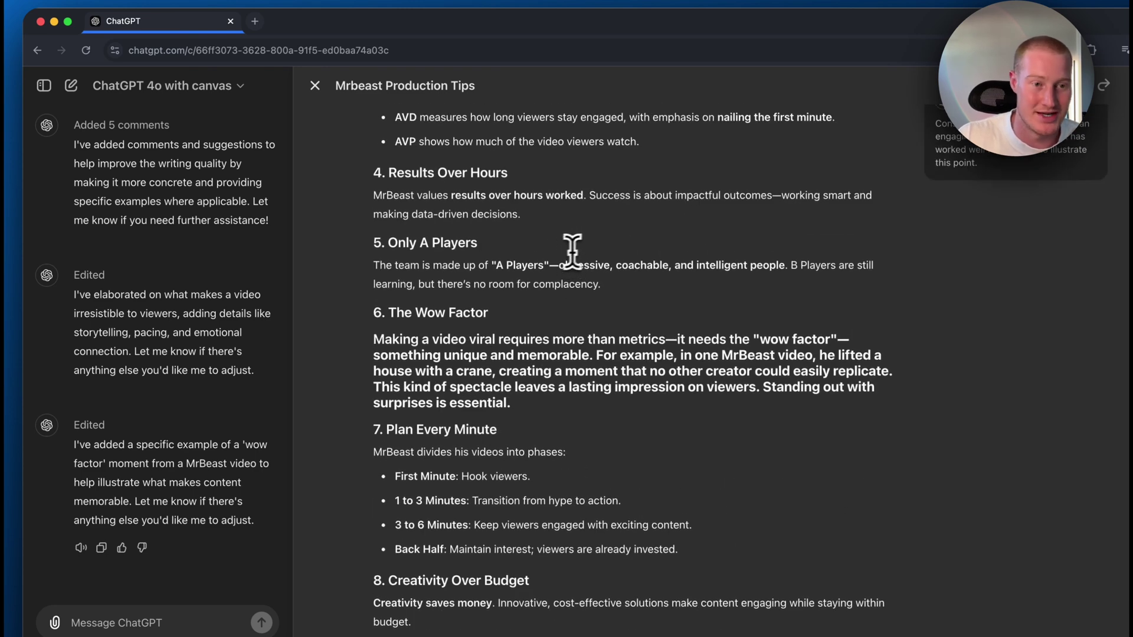